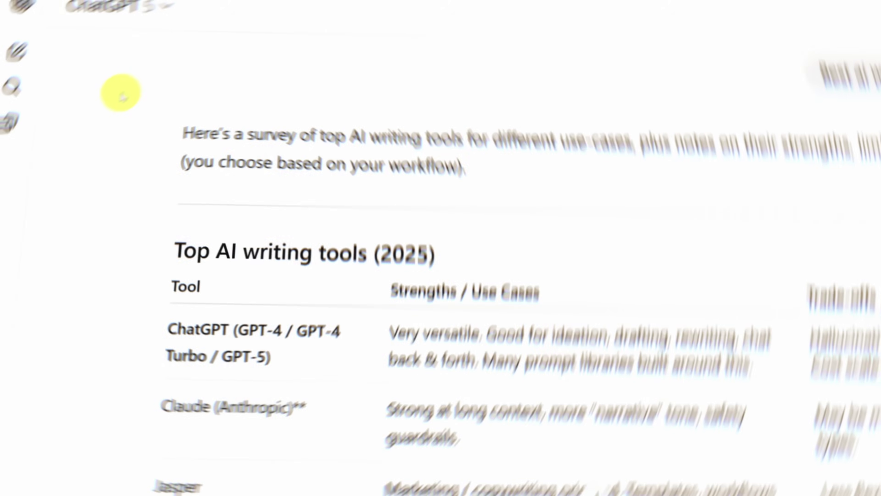
Step: Start the AI SEO Toolkit sign-up, paste the account e-mail, then go to the AI Visibility Tool tab
scroll(120, 93, "down", 5)
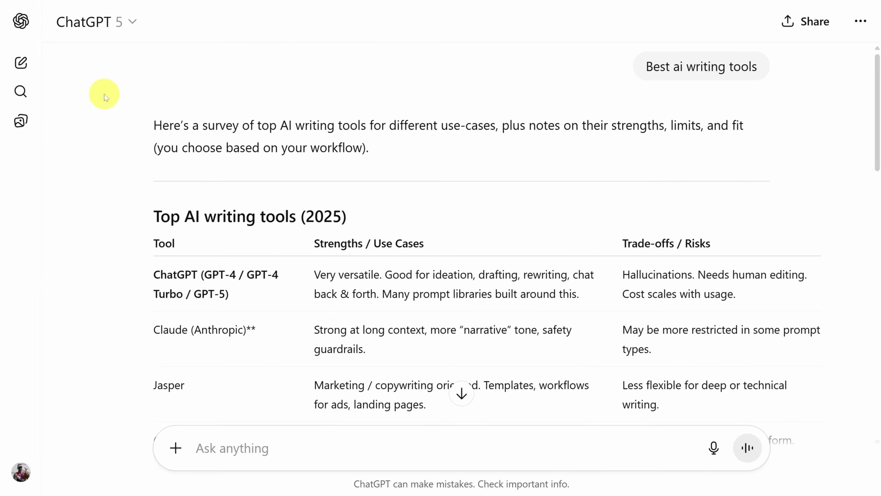
scroll(105, 94, "down", 5)
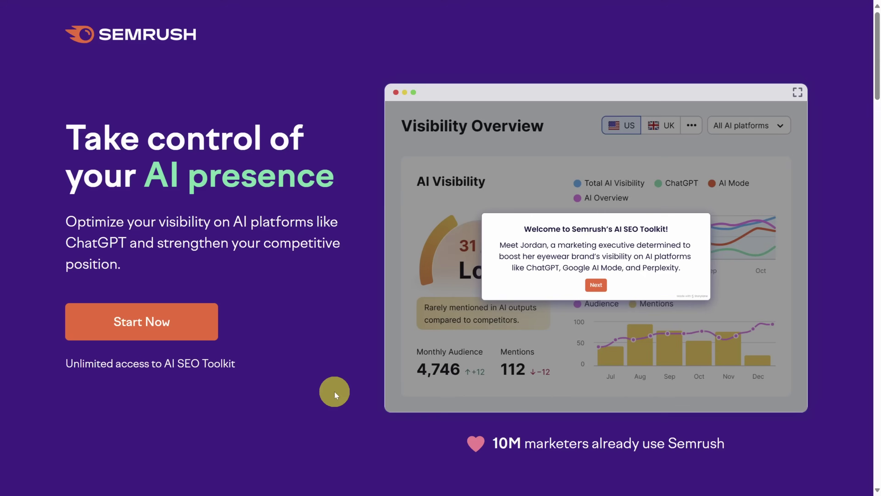
left_click(157, 324)
left_click(380, 270)
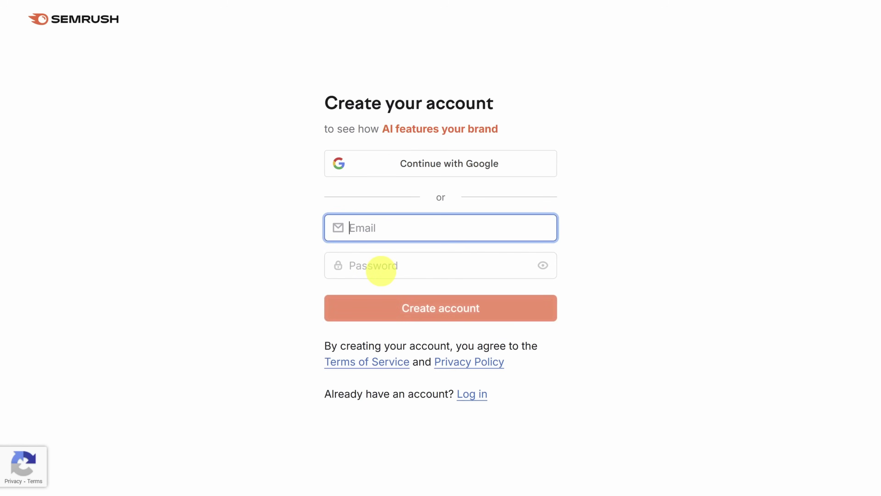
key("ctrl+v")
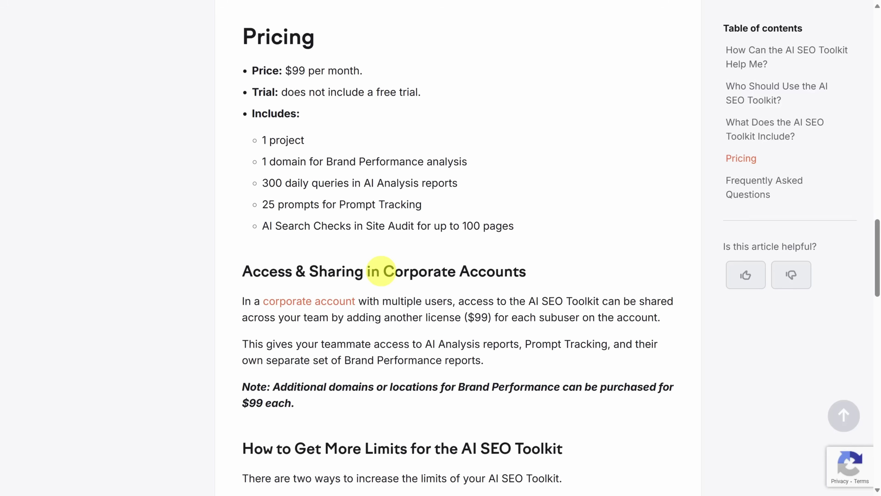
key("ctrl+Tab")
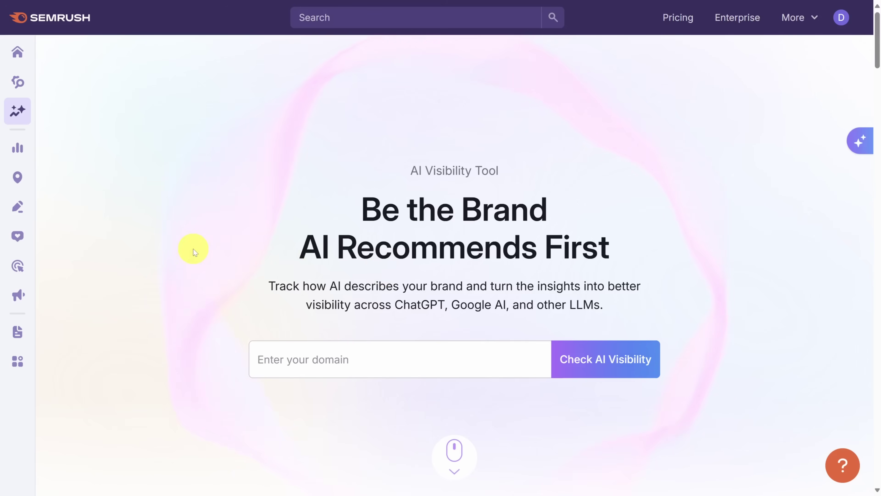
mouse_move(13, 110)
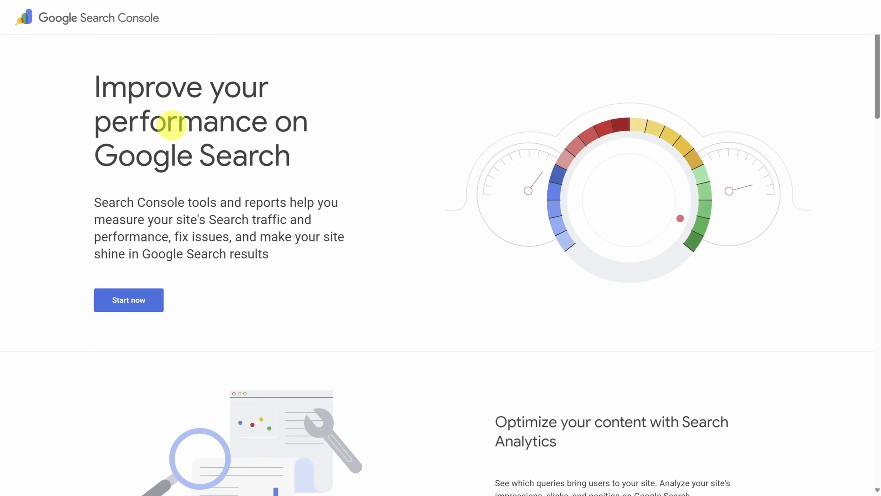
scroll(365, 186, "down", 5)
scroll(366, 189, "down", 4)
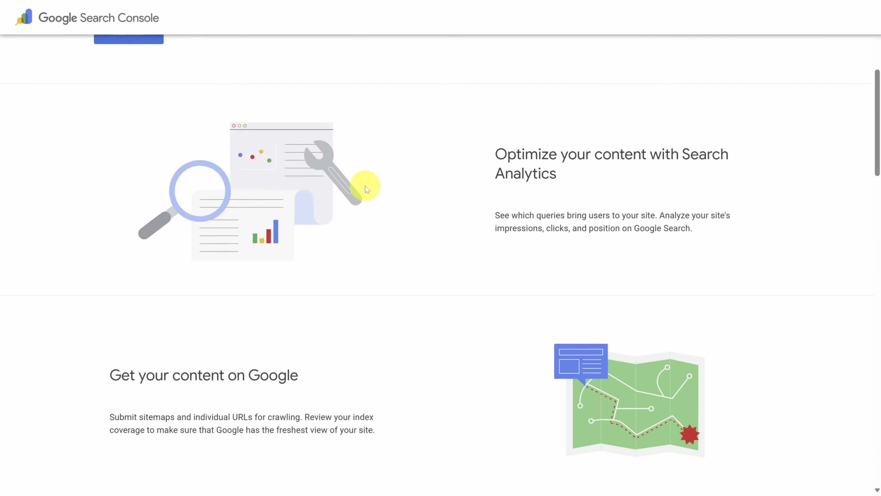
scroll(366, 186, "down", 2)
scroll(364, 182, "down", 6)
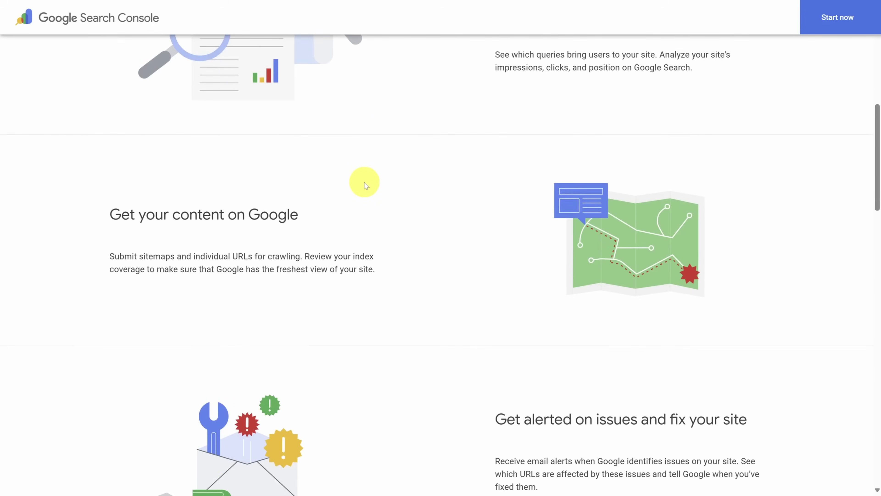
scroll(364, 183, "down", 7)
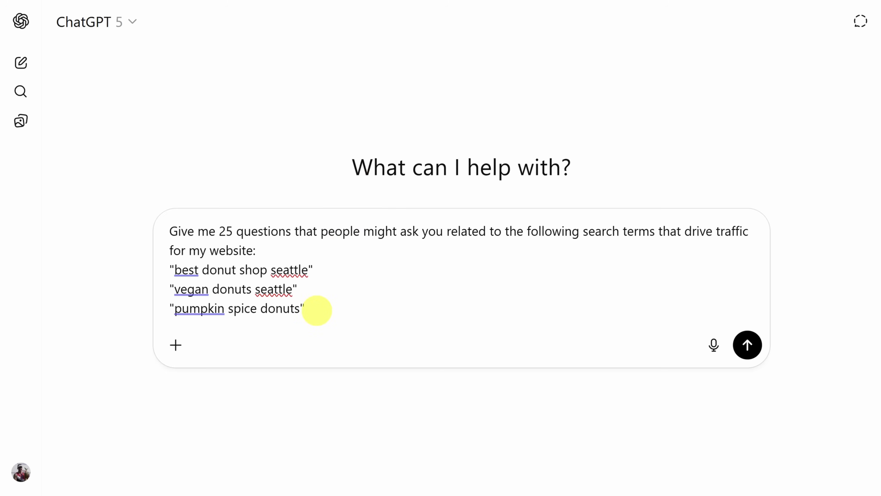
Step: Have ChatGPT generate 25 questions about the three quoted donut-shop search terms and review the reply
left_click_drag(317, 310, 161, 271)
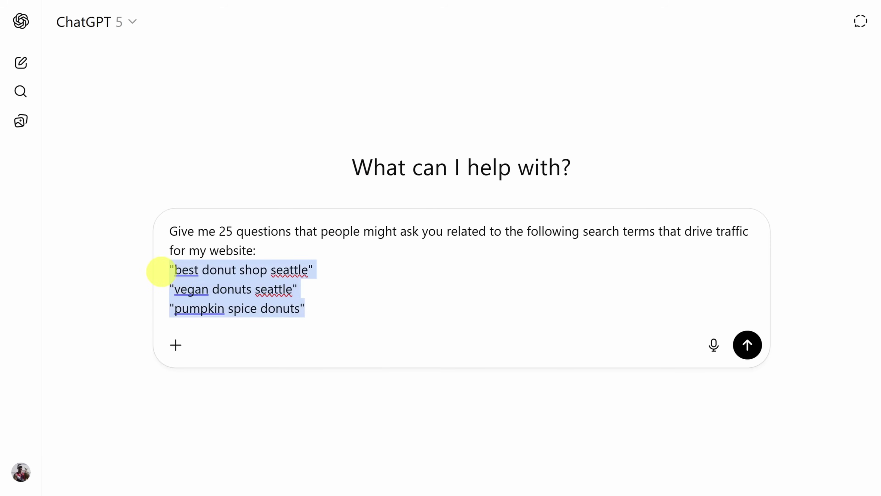
key("Return")
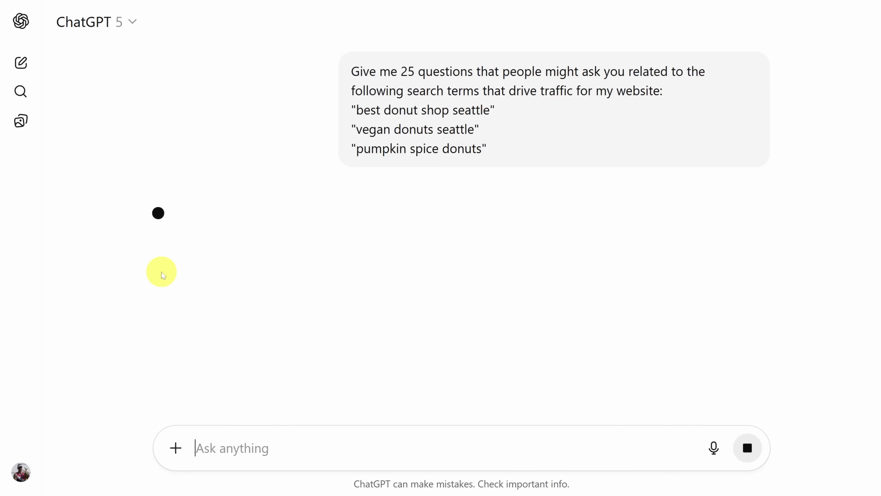
scroll(163, 274, "down", 5)
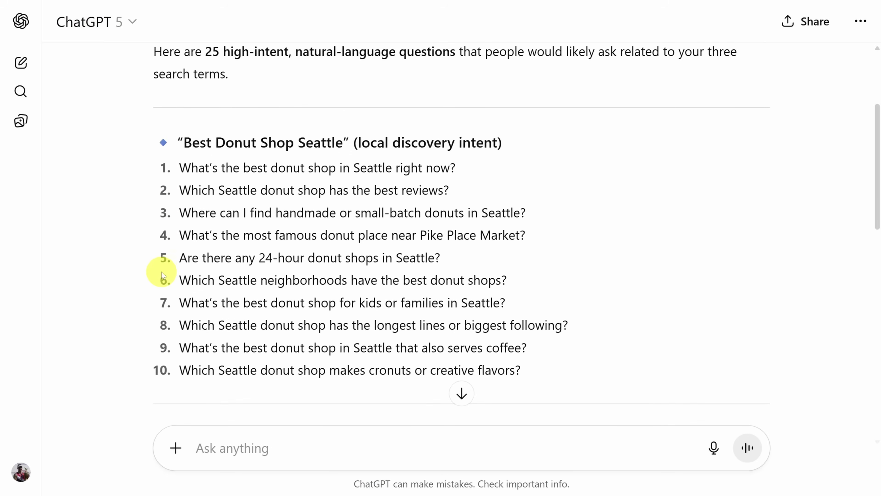
scroll(163, 274, "down", 3)
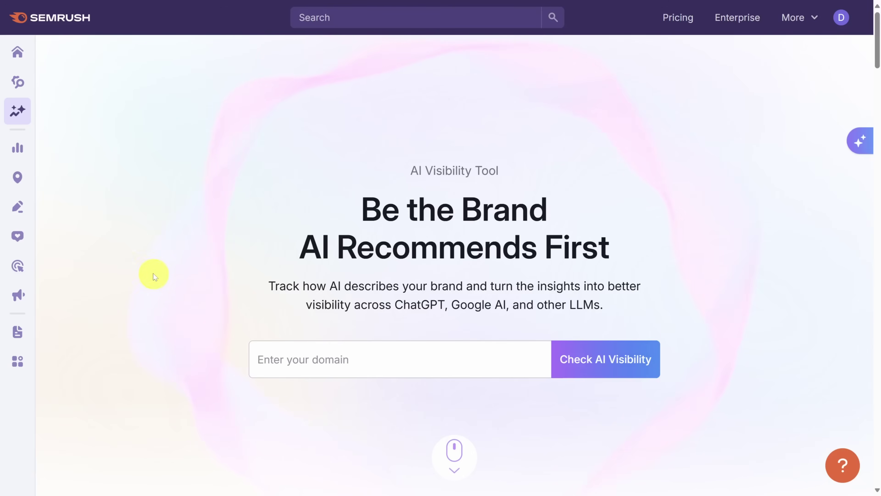
Step: In Prompt Research, search 'ai writing tools' and analyze the 'AI Writing Tools and Reviews' topic
mouse_move(27, 116)
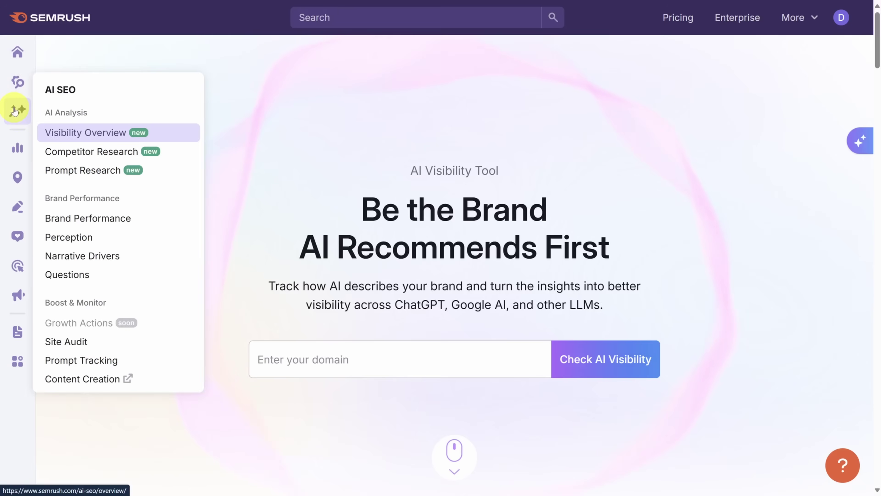
left_click(83, 170)
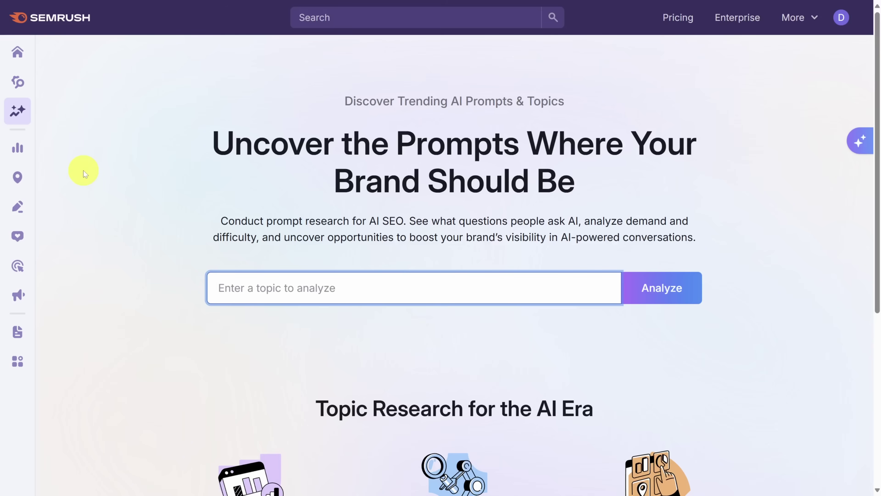
type("ai writing to")
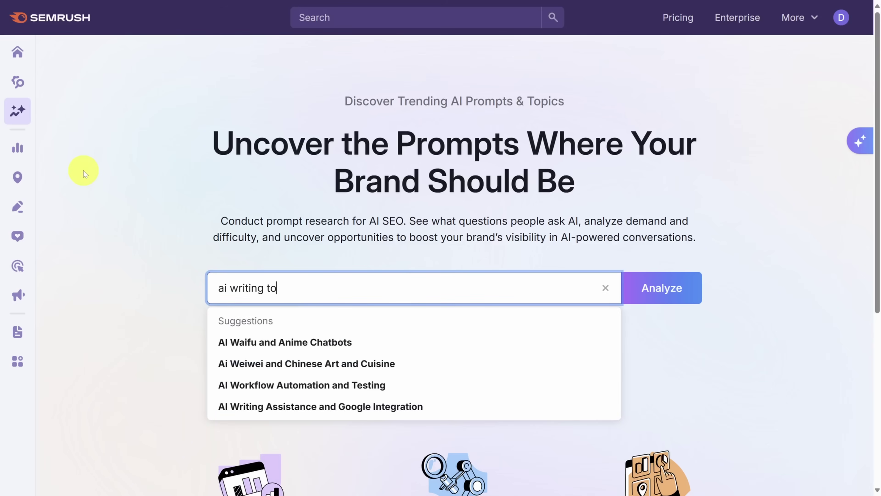
type("ols")
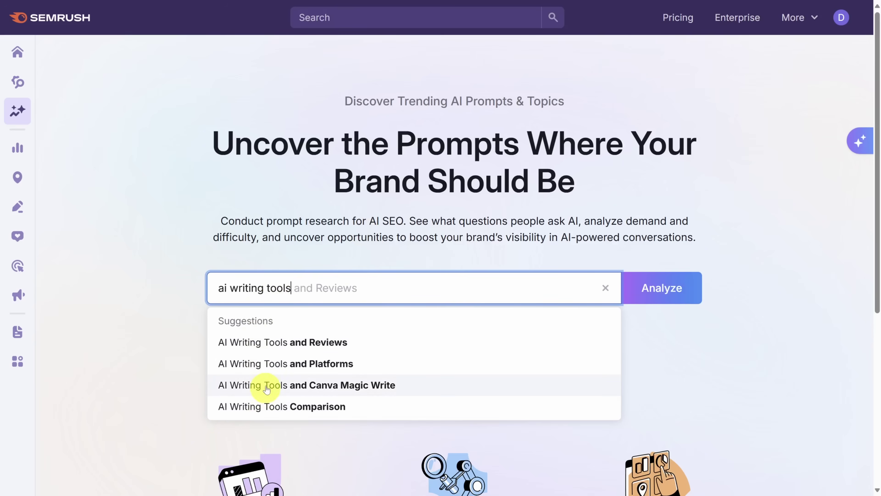
left_click(260, 343)
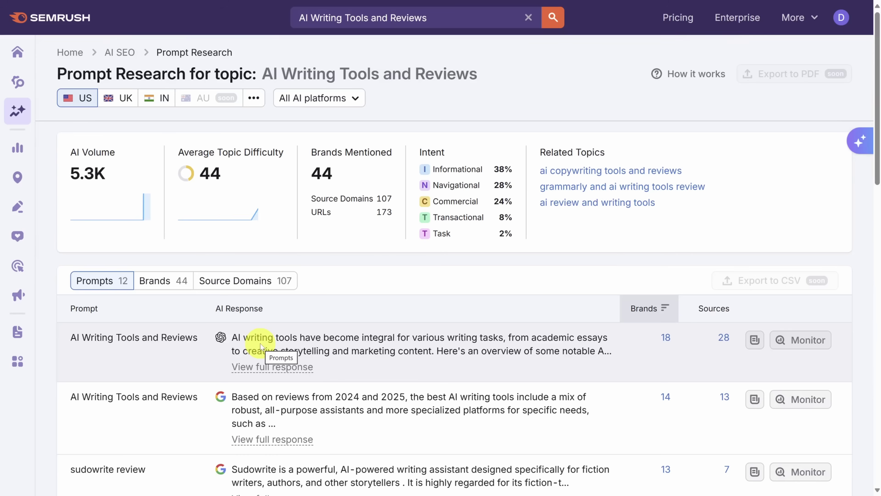
scroll(261, 347, "down", 7)
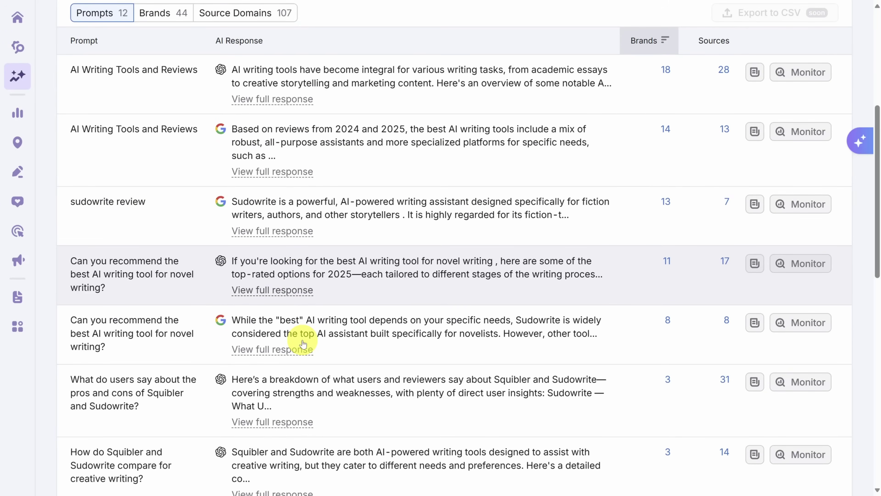
scroll(302, 342, "down", 7)
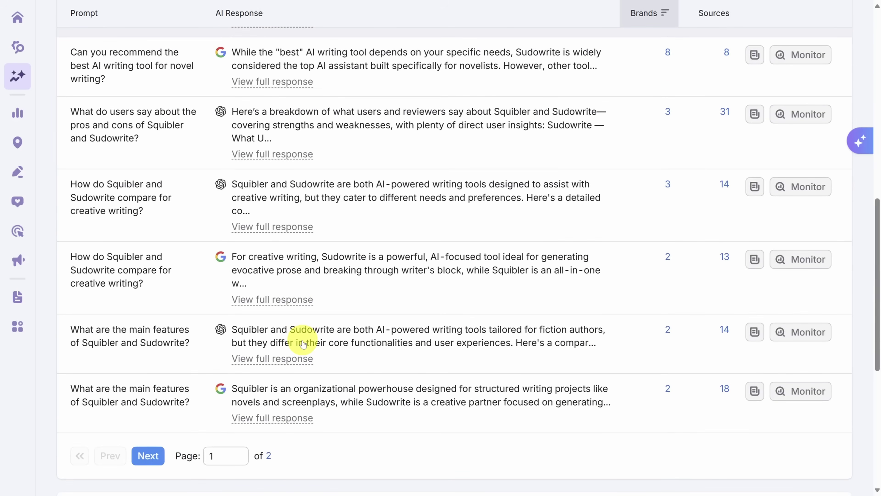
scroll(303, 343, "up", 4)
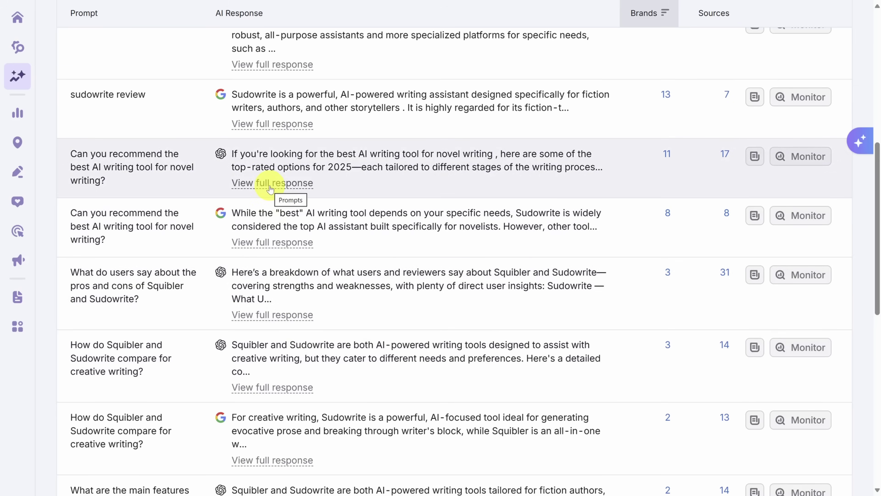
left_click(270, 188)
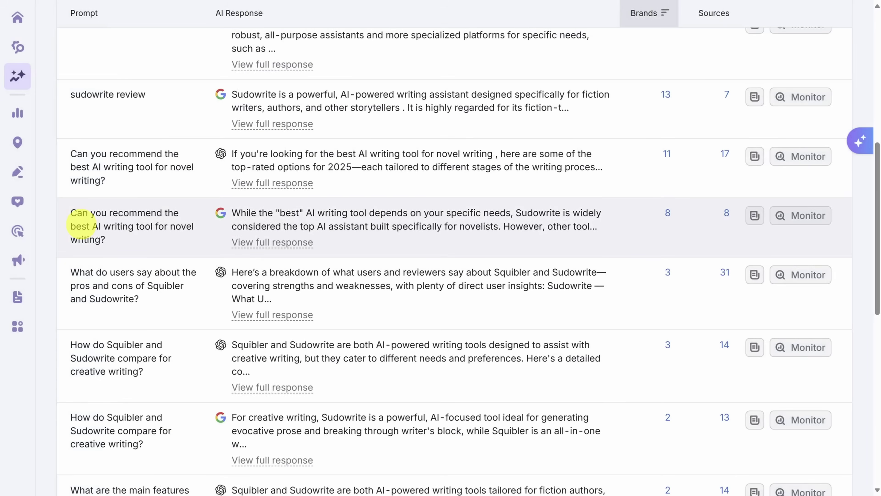
scroll(81, 224, "up", 10)
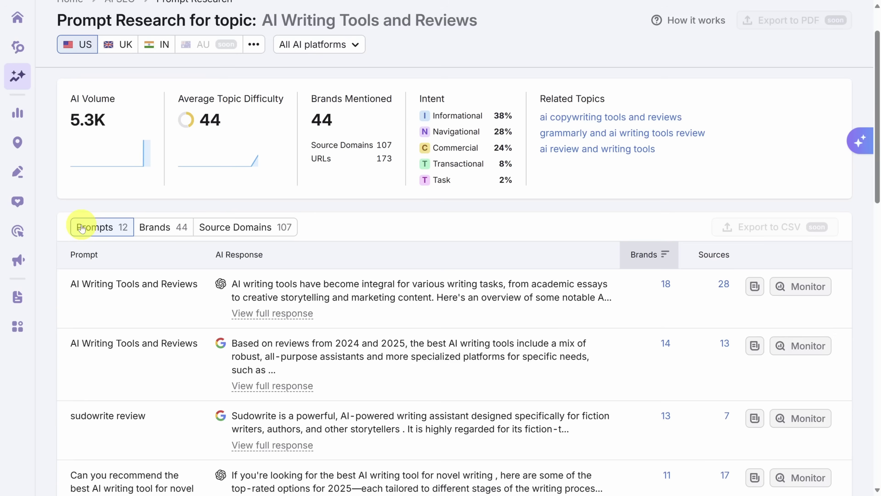
mouse_move(17, 76)
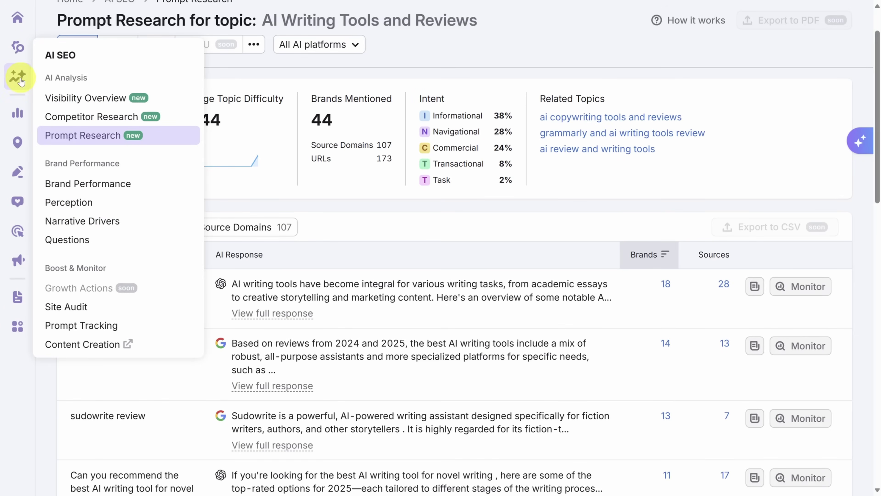
Step: Run Visibility Overview on hyperwriteai.com, showing 39/100 Medium with 920 mentions
left_click(70, 99)
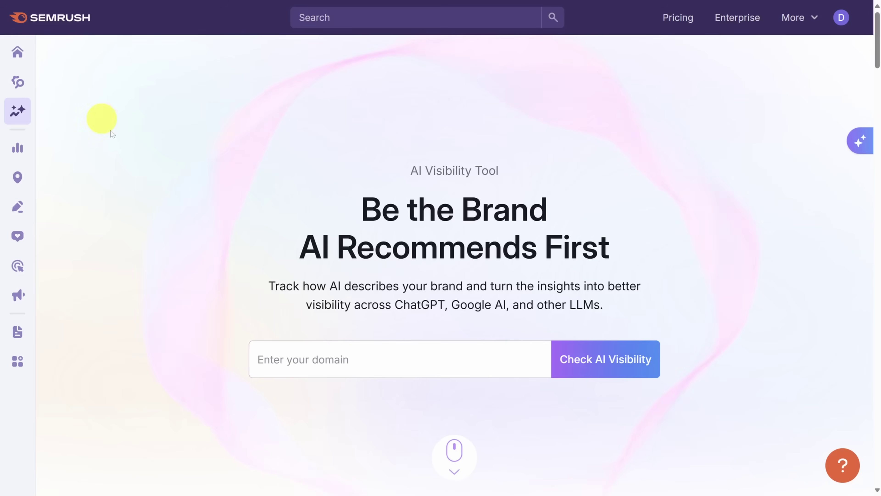
left_click(286, 359)
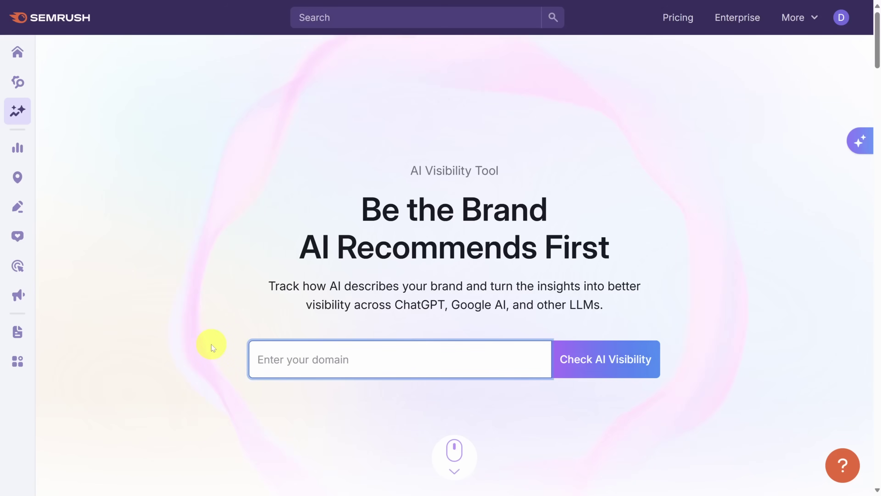
type("hyperwriteai.com")
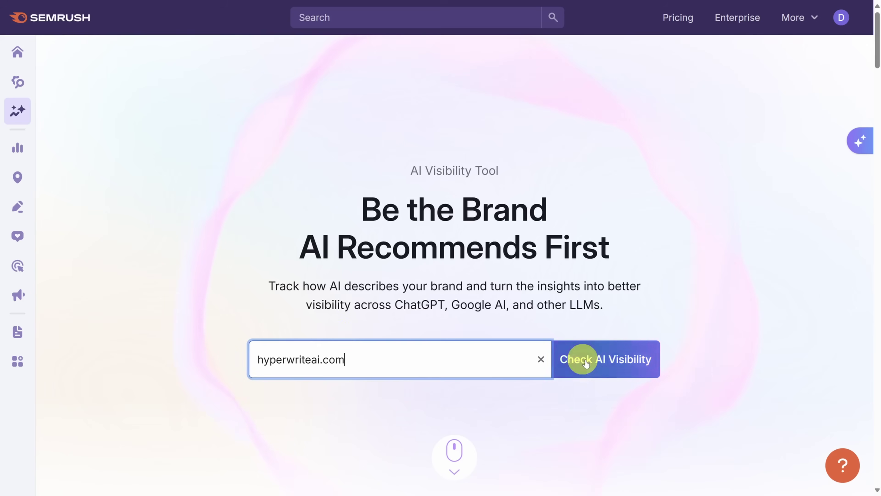
left_click(610, 365)
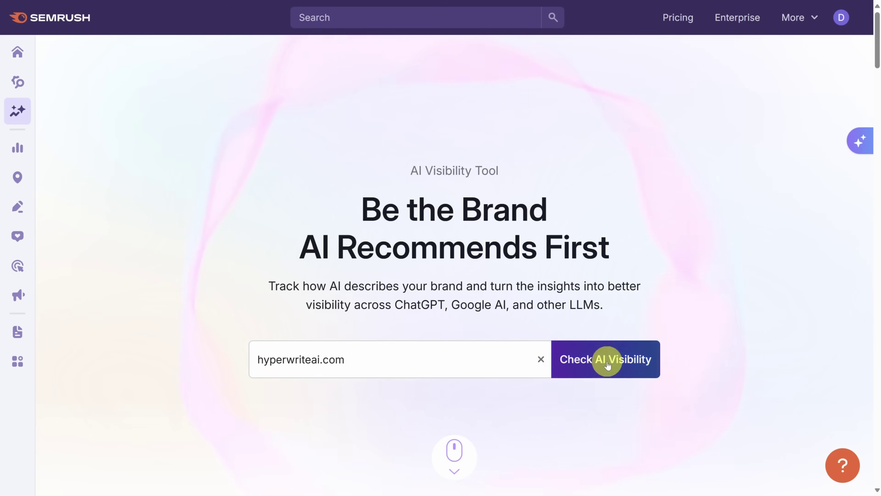
scroll(607, 362, "down", 9)
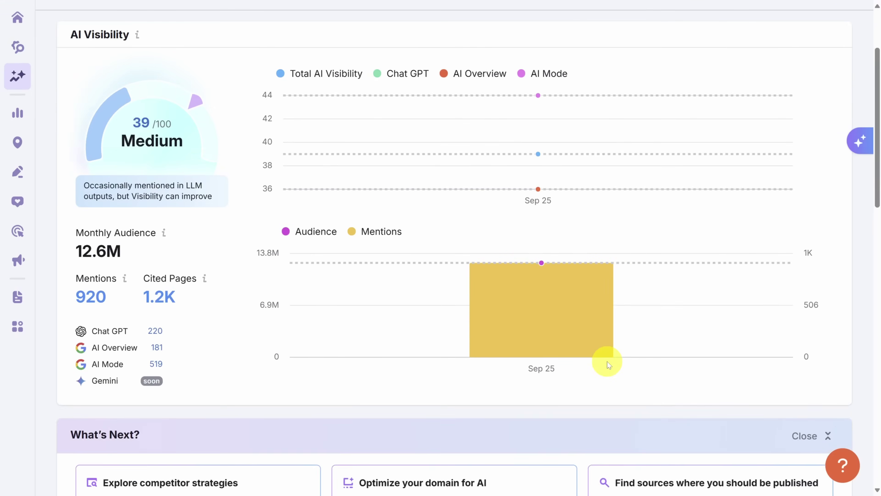
Step: Scroll to Your Performing Topics and expand 'AI Sympathy and Condolence Message Generation' to list its prompts
scroll(607, 361, "down", 8)
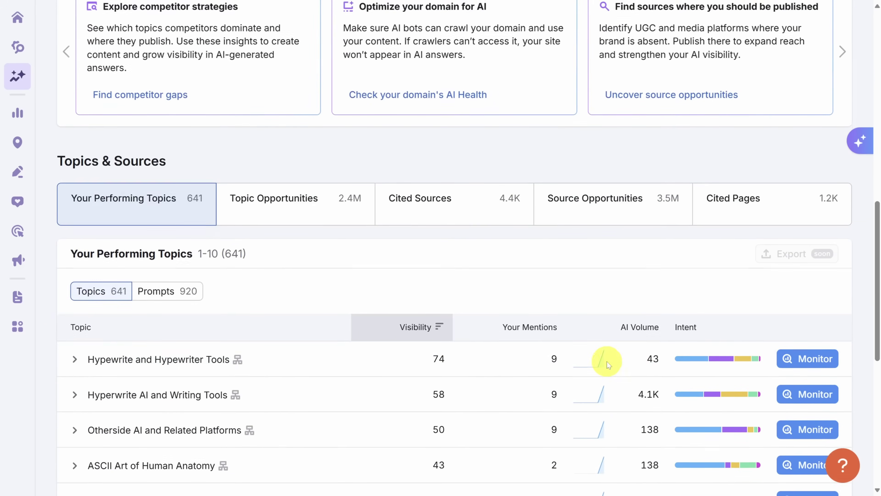
scroll(607, 365, "down", 5)
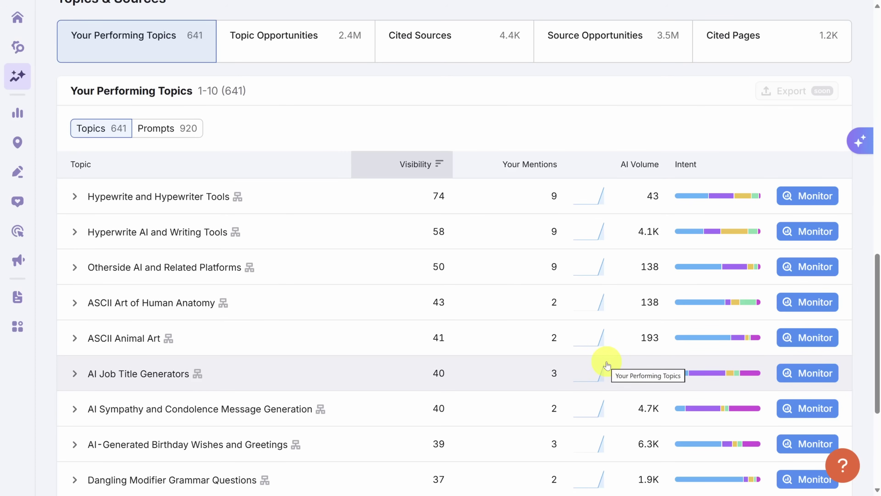
scroll(261, 280, "down", 3)
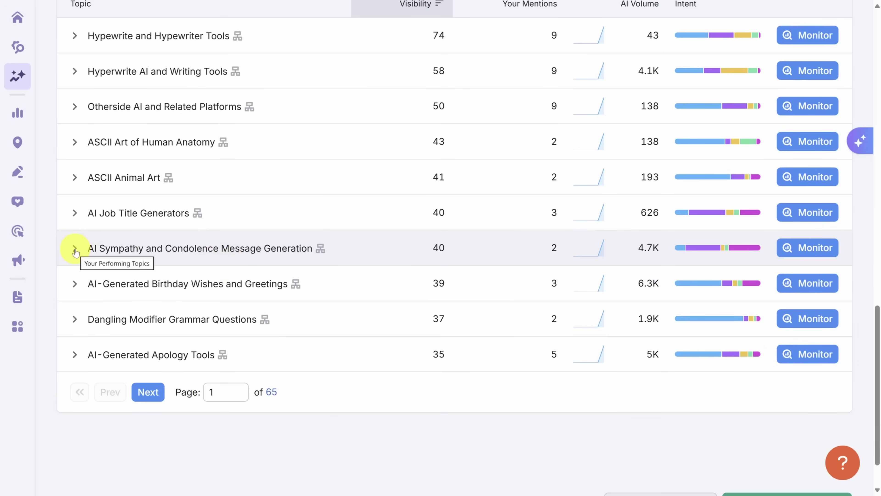
left_click(75, 250)
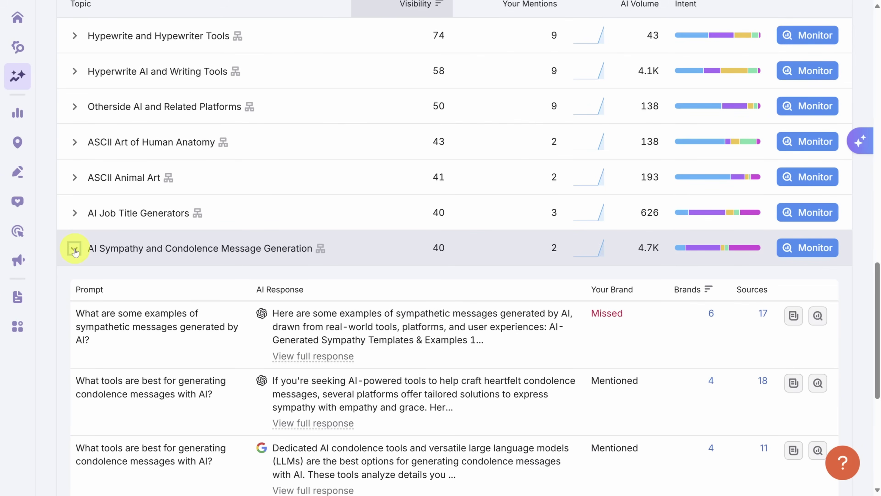
scroll(74, 251, "down", 5)
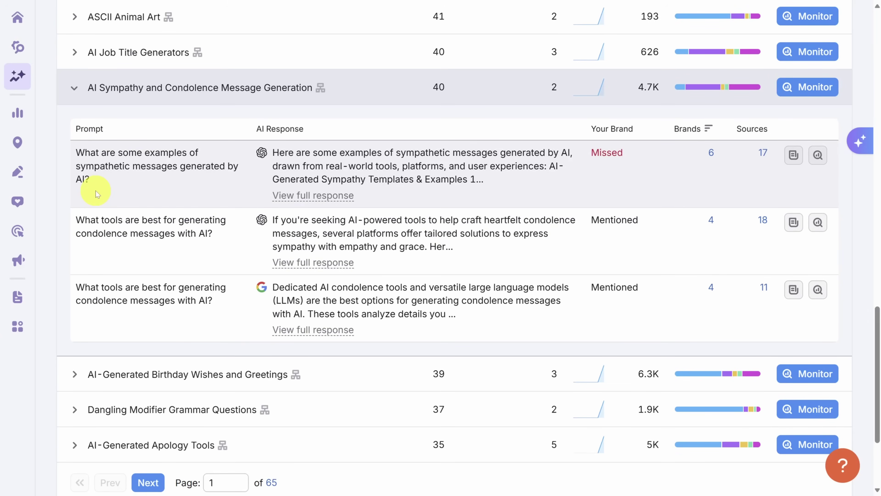
scroll(456, 209, "up", 6)
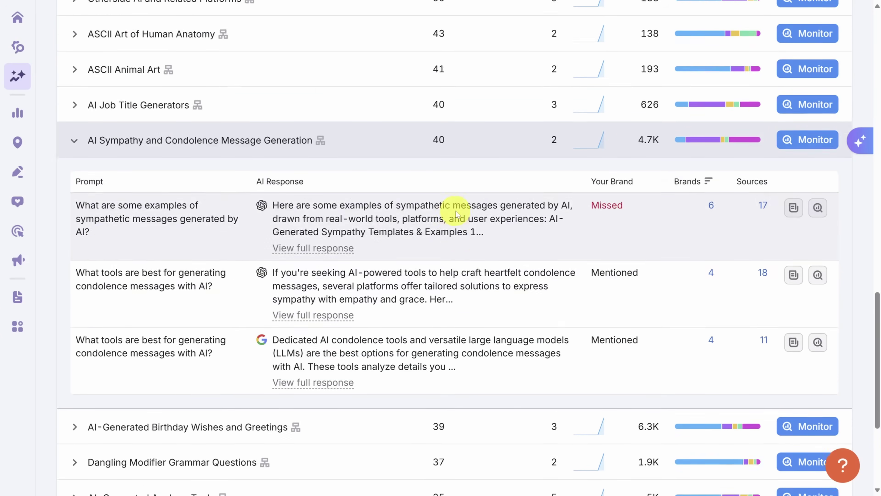
scroll(502, 215, "up", 3)
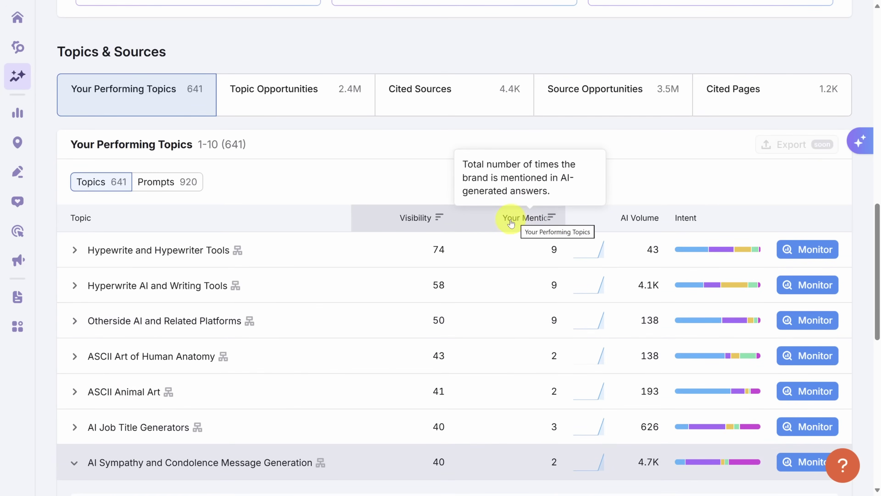
mouse_move(629, 222)
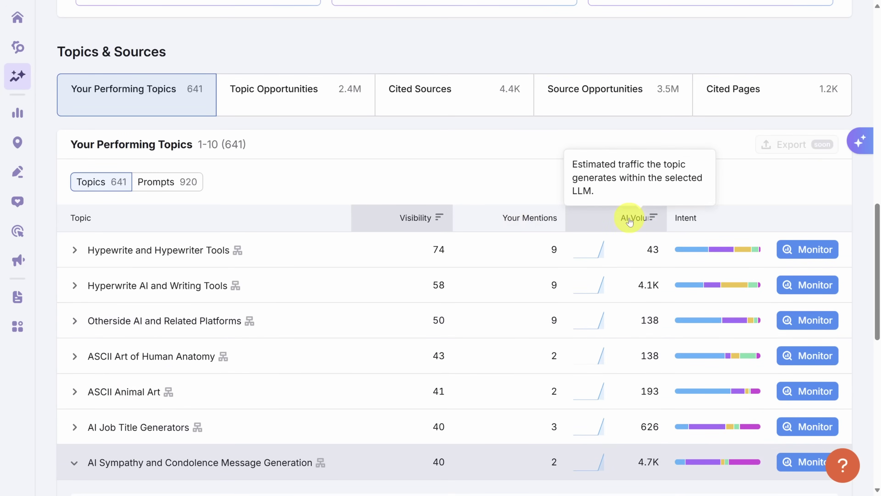
Step: Sort topics by AI Volume, expand Quotation and Citation Usage, and set up tracking for 'how to write a quotation sentence'
left_click(629, 219)
scroll(232, 276, "down", 5)
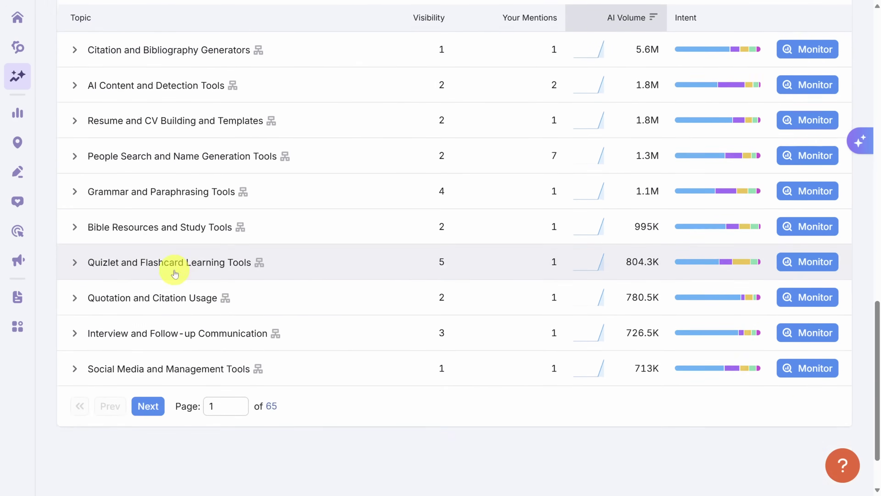
left_click(75, 281)
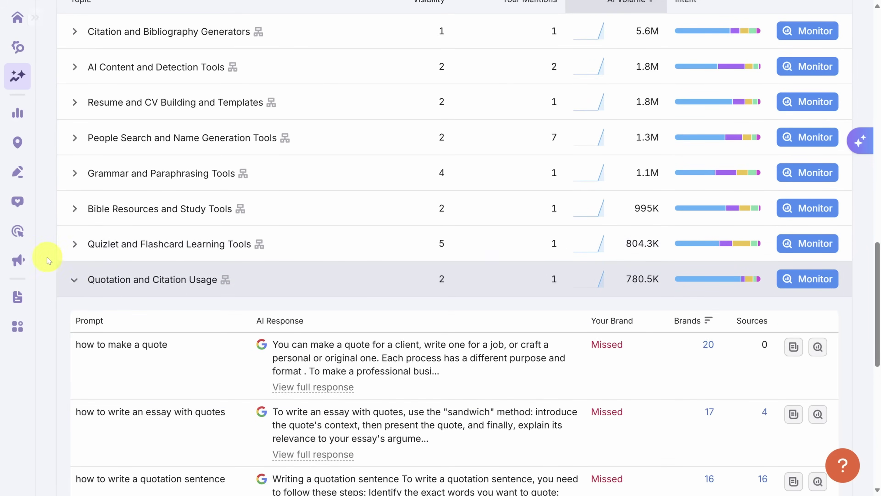
scroll(49, 253, "down", 6)
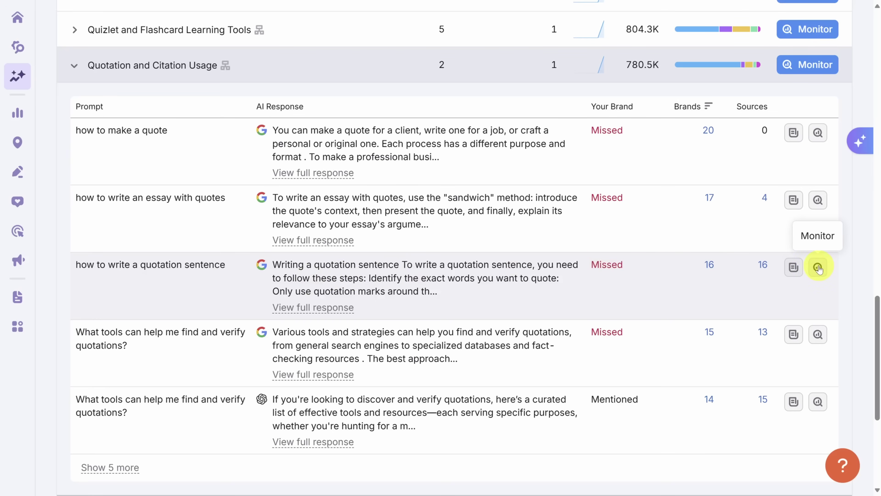
left_click(818, 267)
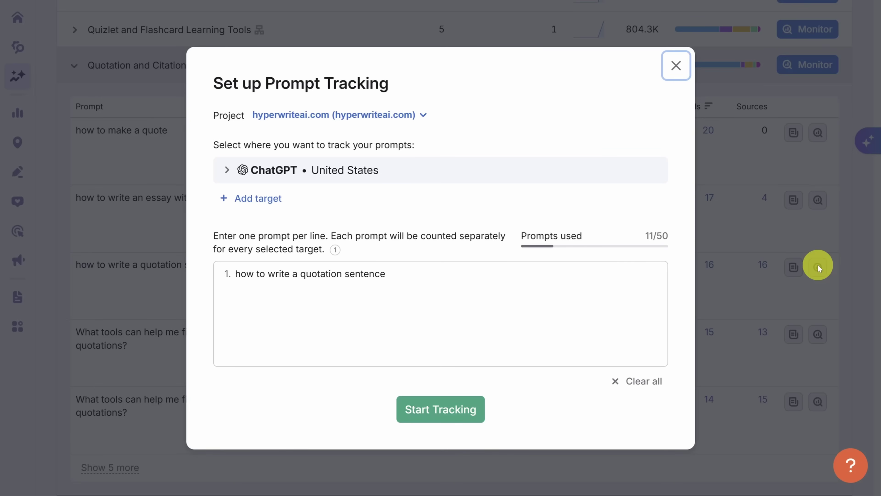
Step: Submit tracking of the pre-filled prompt 'how to write a quotation sentence' for ChatGPT, United States
left_click_drag(418, 273, 216, 274)
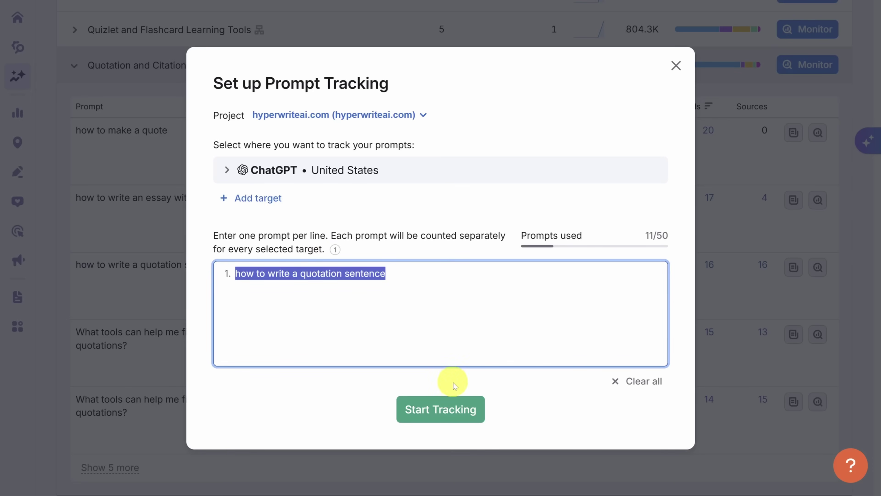
left_click(441, 409)
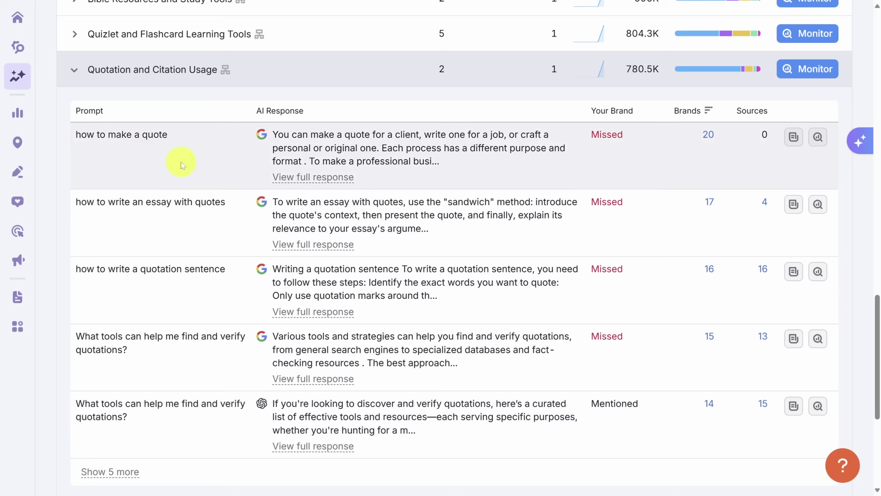
mouse_move(25, 86)
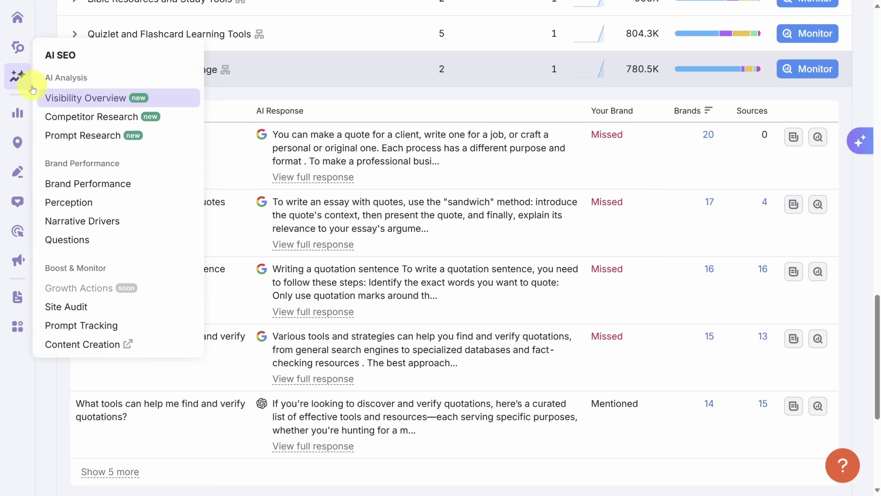
Step: Open competitor research for hyperwriteai.com, filter to Weak topics, and expand AI Email and Content Generation Tools
left_click(76, 118)
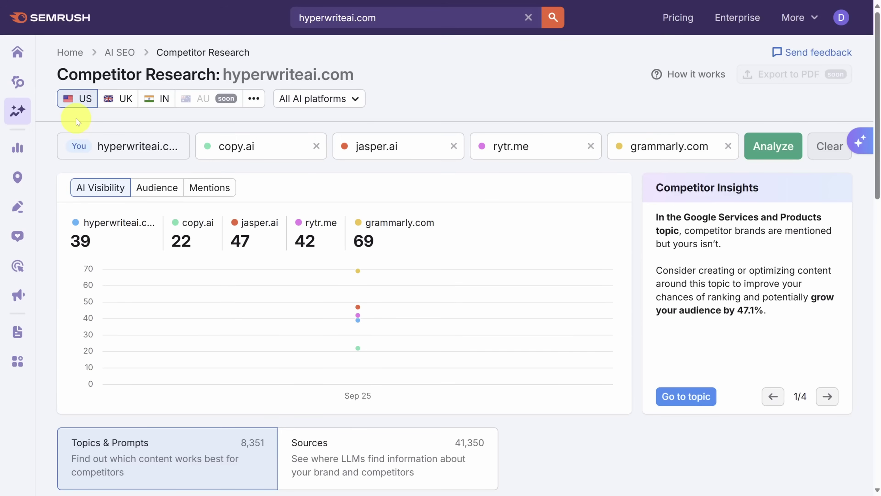
scroll(77, 118, "down", 10)
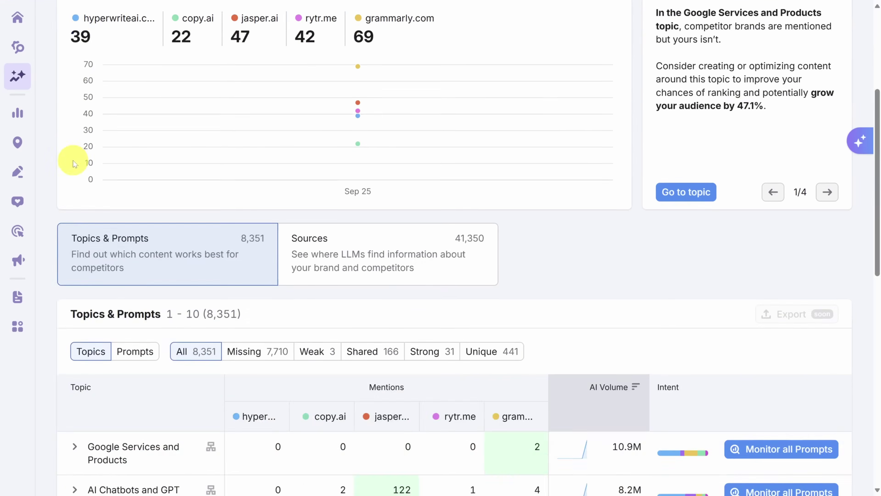
scroll(40, 203, "down", 1)
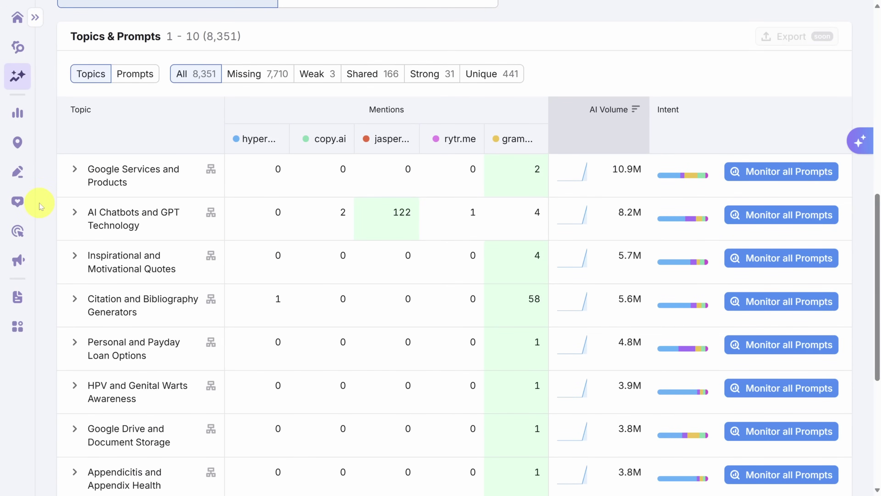
left_click(314, 77)
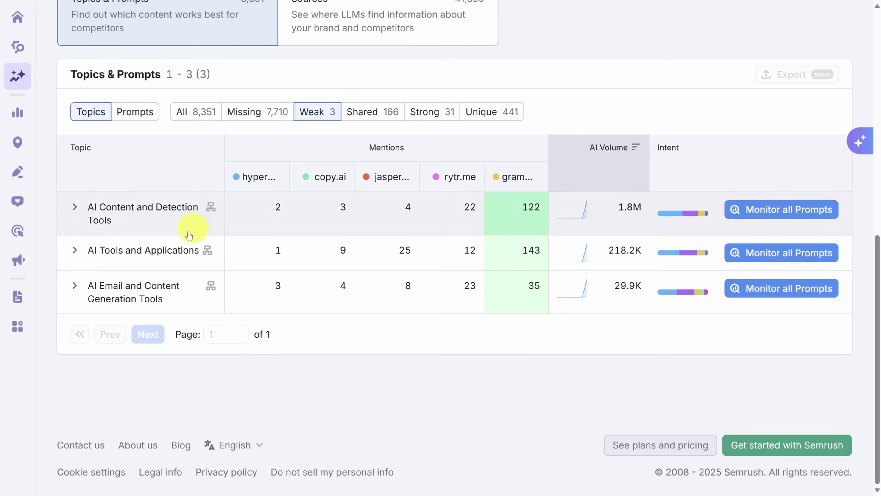
left_click(75, 286)
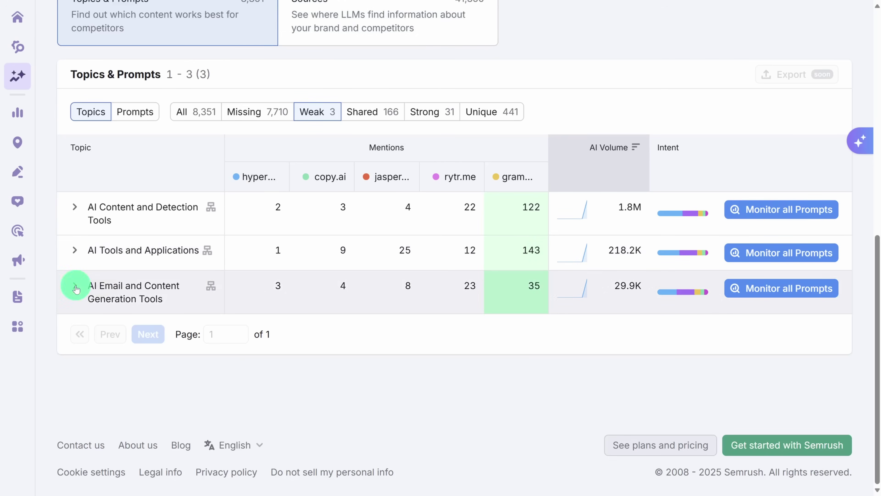
scroll(76, 284, "down", 5)
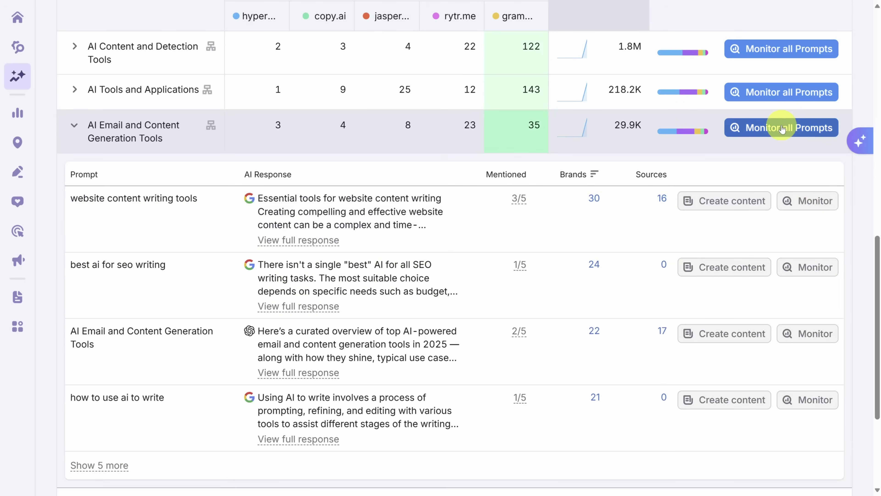
Step: Try monitoring all the topic's prompts, note the 59/50 prompts-used limit, and close the dialog
left_click(782, 129)
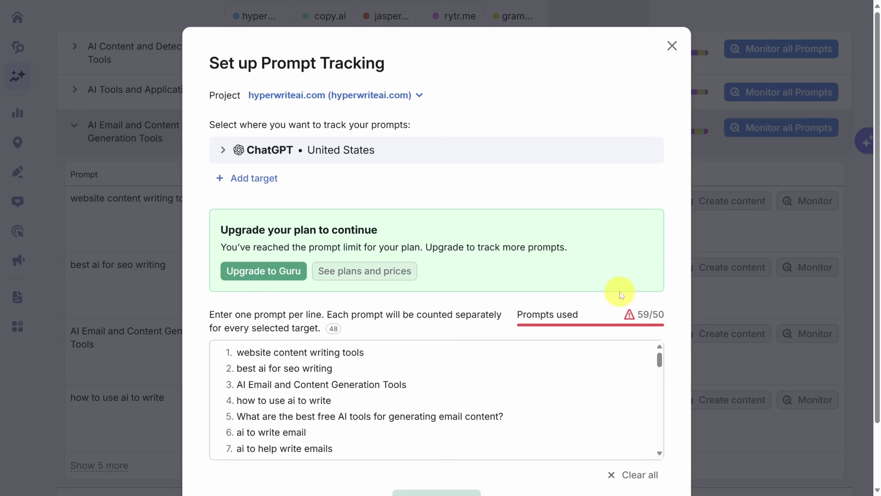
left_click_drag(635, 316, 680, 333)
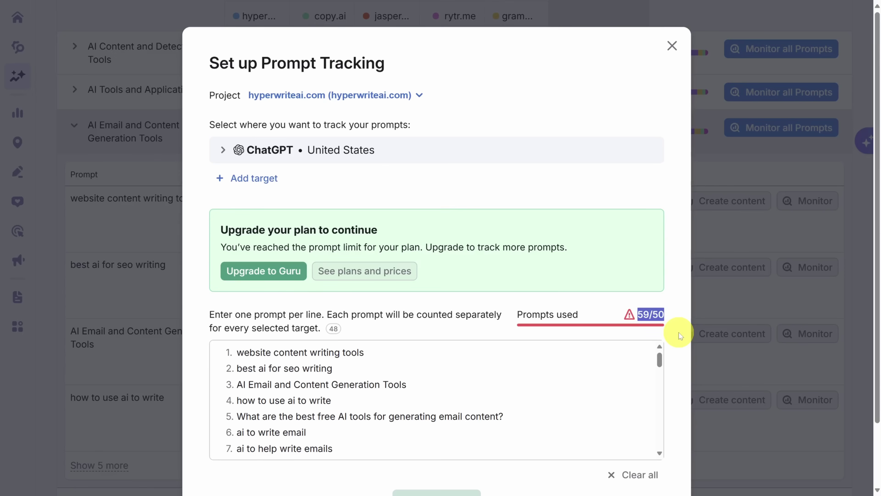
left_click(713, 303)
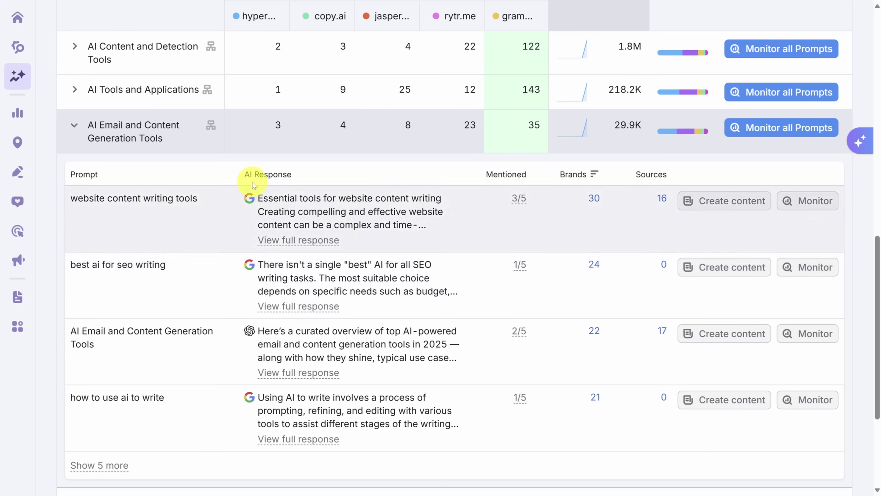
mouse_move(20, 85)
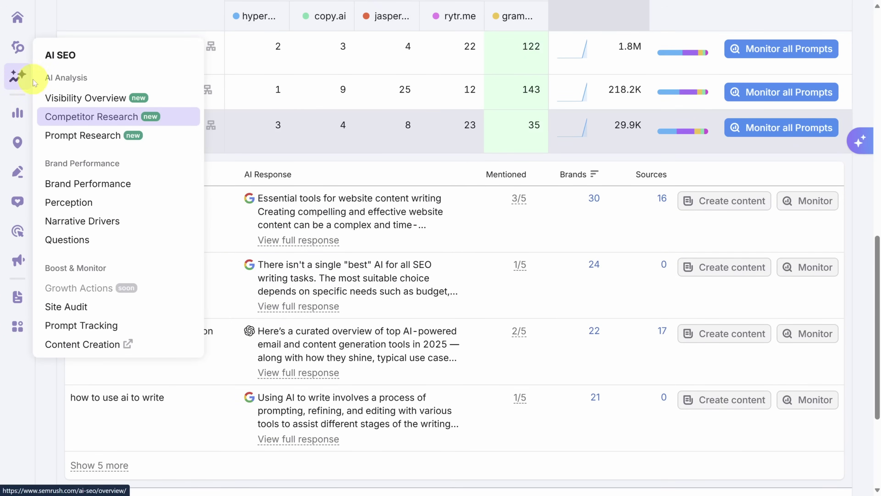
Step: Open Narrative Drivers for hyperwriteai.com and show branded answers in Breakdown by Question
left_click(86, 230)
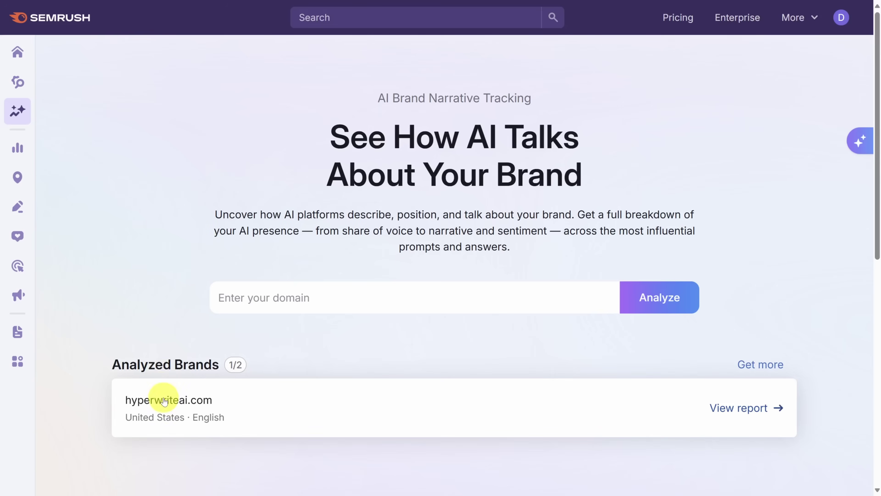
left_click(165, 402)
scroll(158, 393, "down", 10)
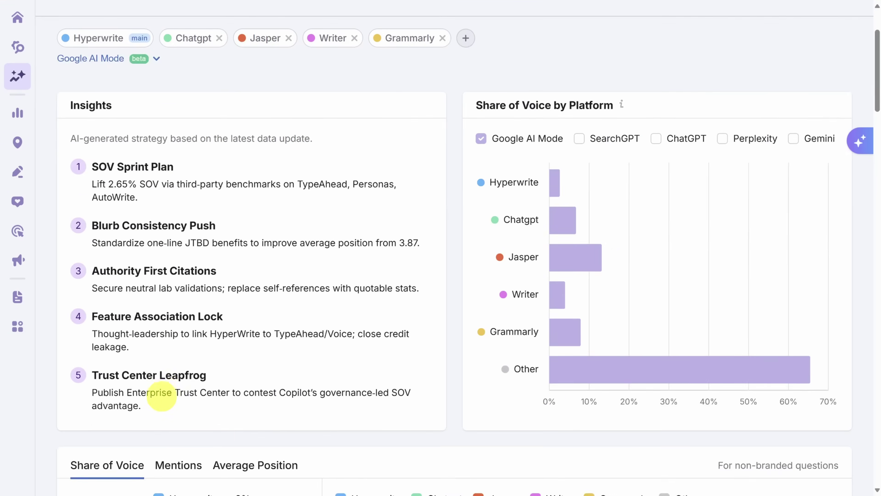
scroll(66, 270, "down", 10)
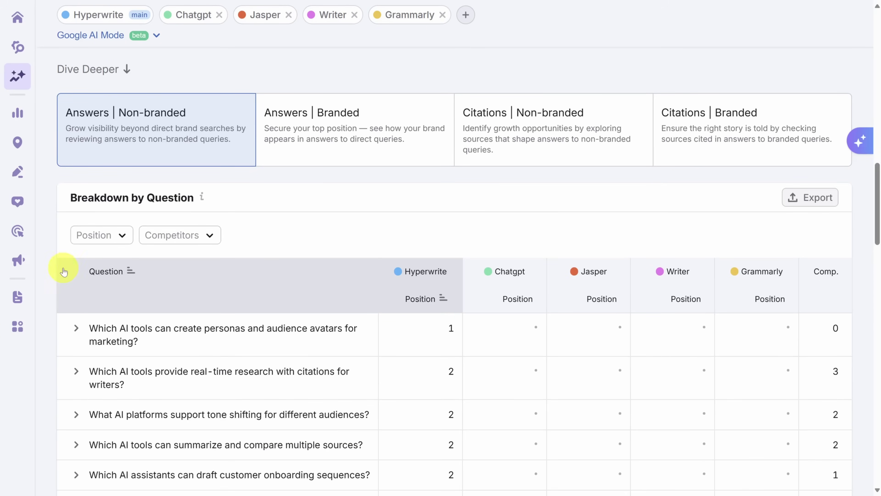
scroll(48, 258, "down", 2)
scroll(48, 258, "down", 5)
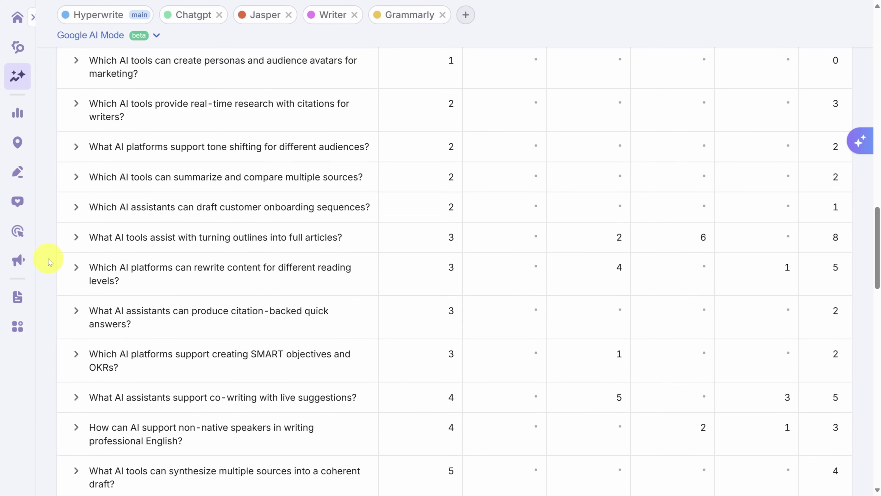
scroll(44, 216, "up", 7)
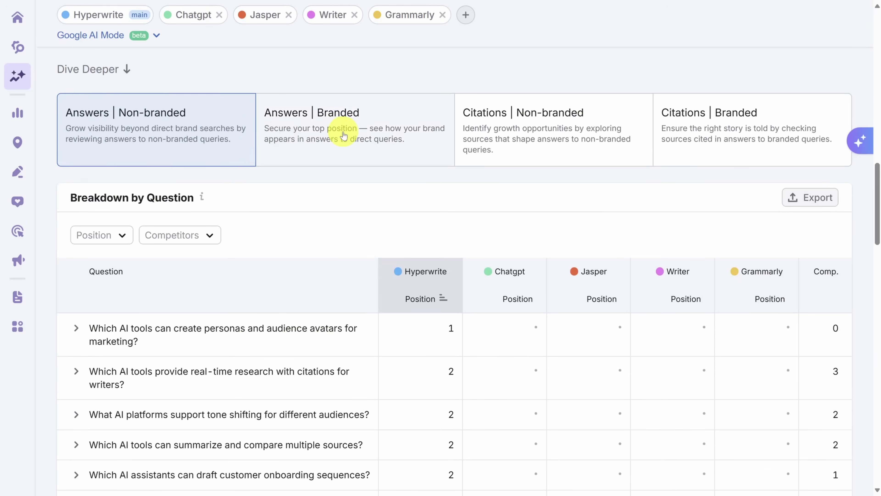
left_click(342, 135)
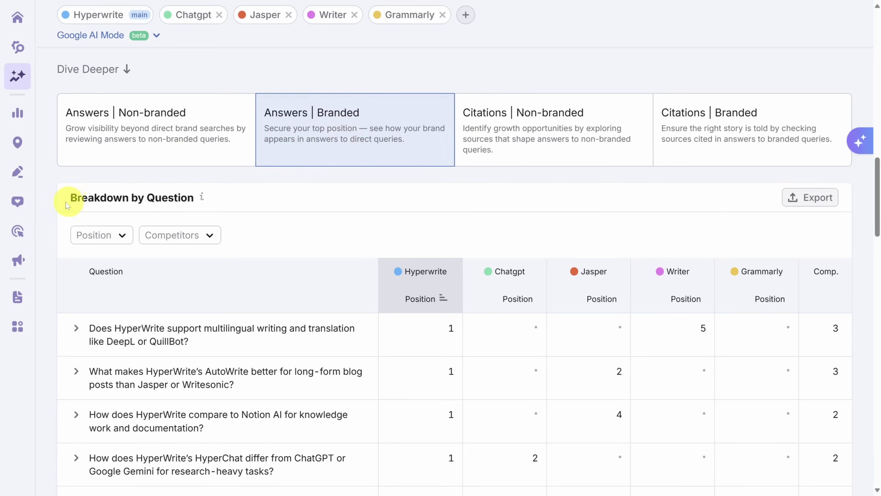
Step: Scroll the branded question breakdown to check HyperWrite's position 1 rankings across questions
scroll(52, 211, "down", 7)
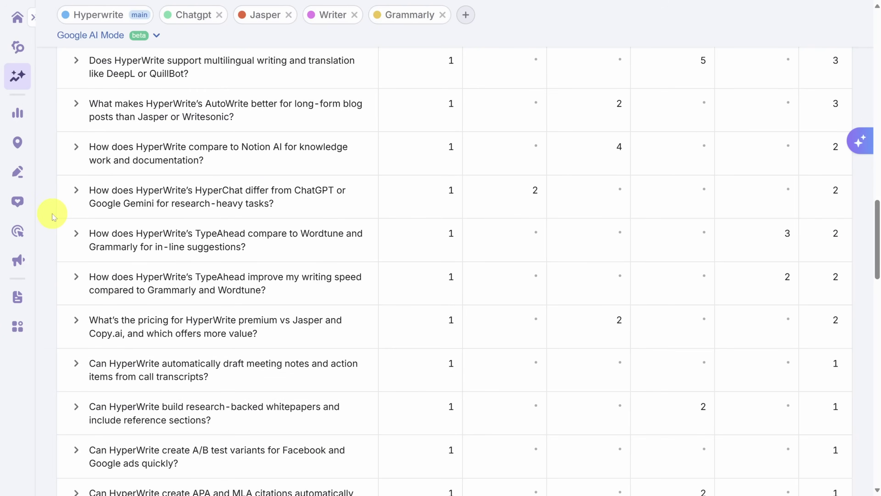
mouse_move(19, 78)
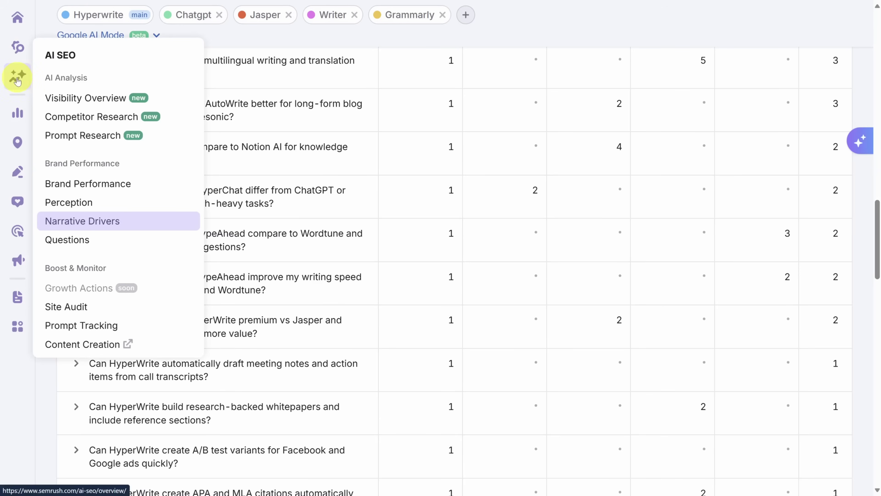
Step: Open the hyperwriteai.com project's Overview in Prompt Tracking
left_click(91, 328)
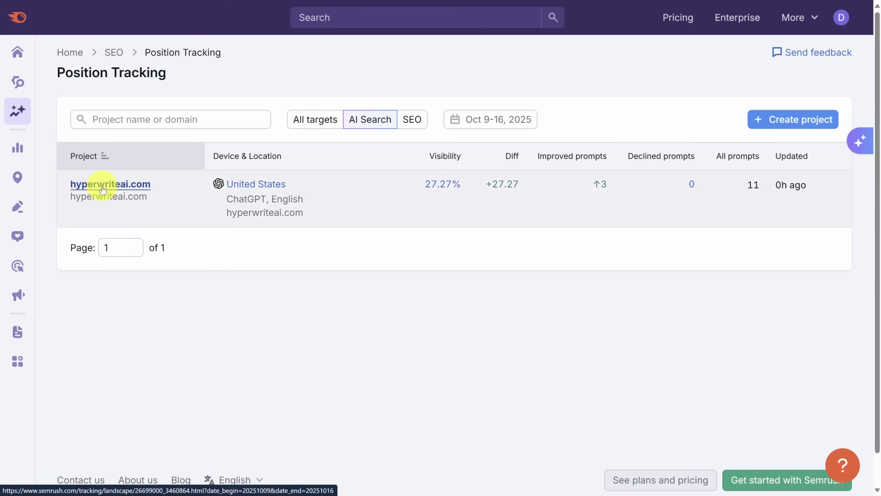
left_click(102, 188)
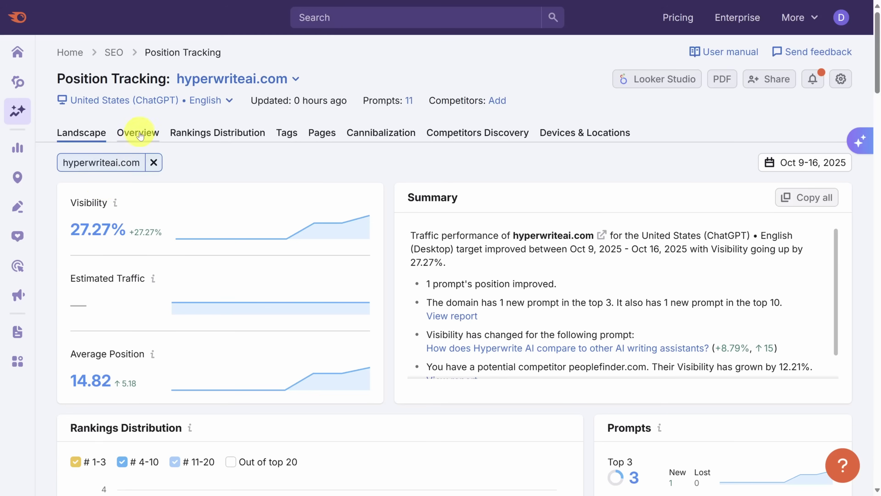
left_click(139, 133)
scroll(140, 135, "down", 10)
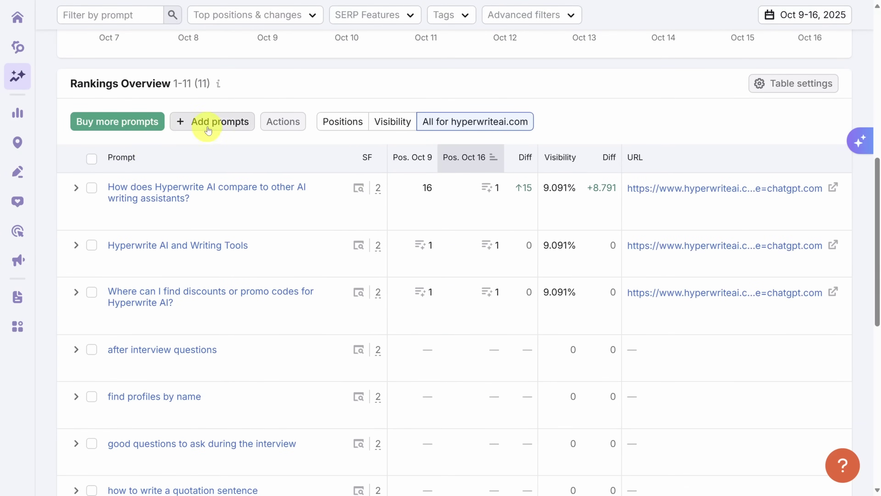
Step: Glance at the add-prompts form, close it, and review the 11 tracked prompts' rankings
left_click(222, 123)
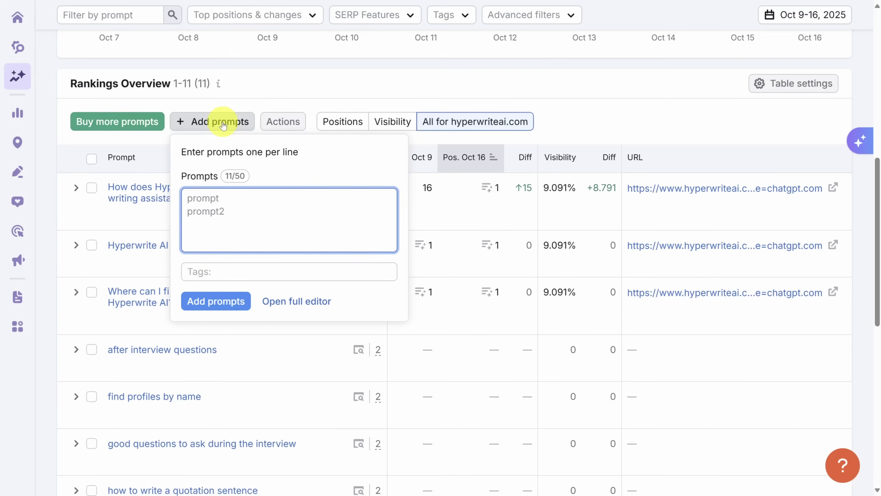
left_click(44, 158)
scroll(45, 155, "down", 3)
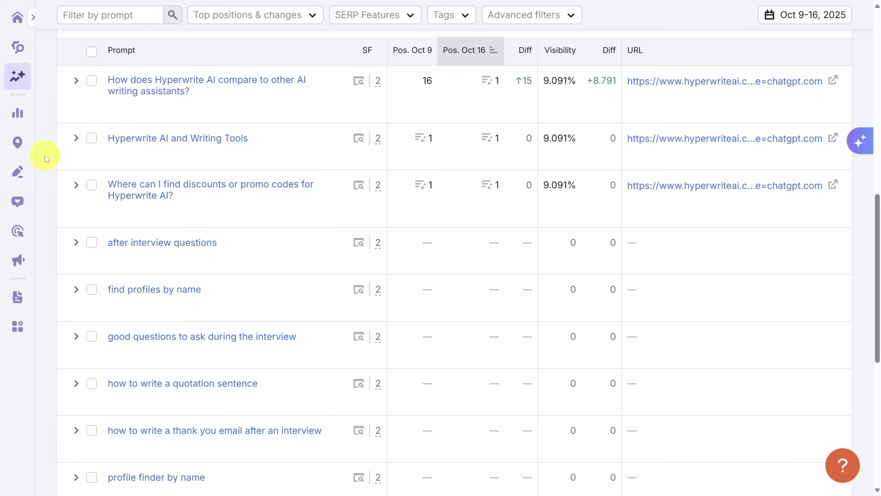
Step: Scroll the Brand Performance report through sentiment, business drivers, competitor comparisons and opportunities
mouse_move(17, 75)
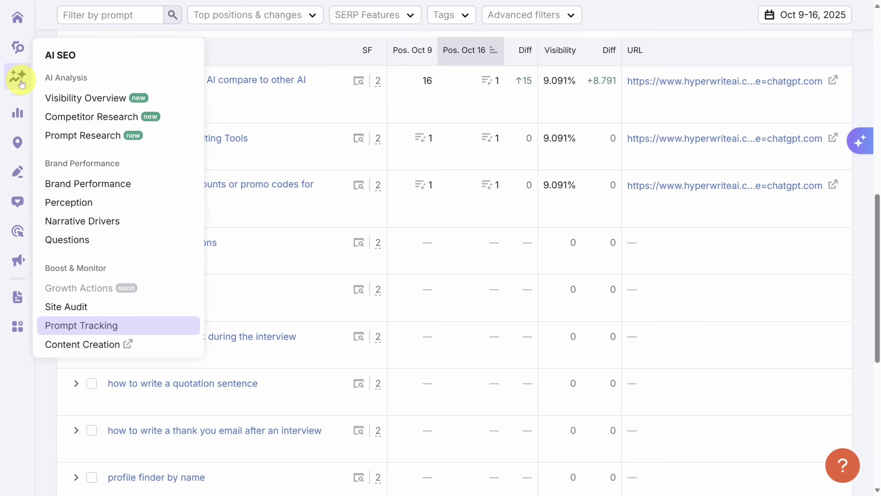
left_click(82, 188)
scroll(469, 190, "down", 5)
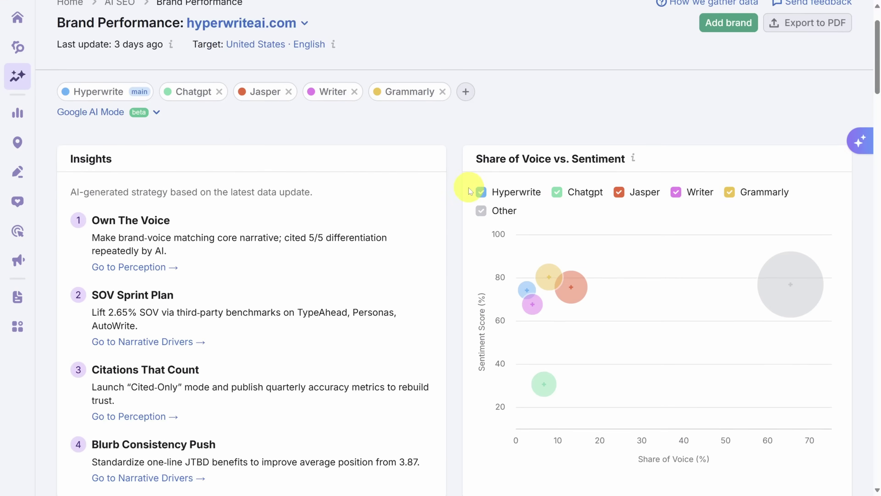
scroll(359, 206, "up", 2)
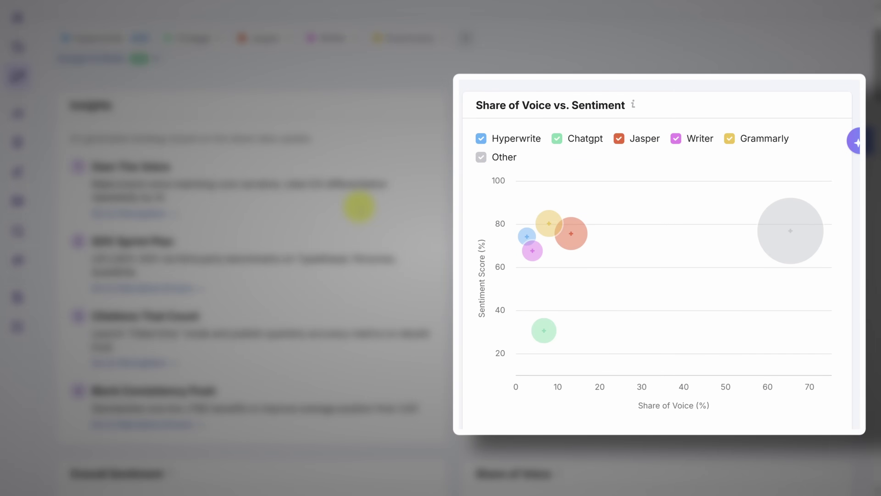
scroll(359, 208, "down", 10)
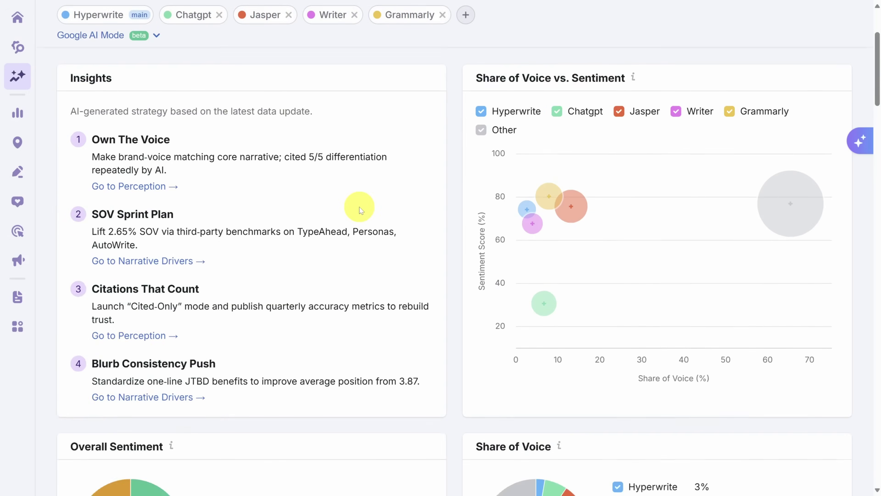
scroll(359, 207, "down", 8)
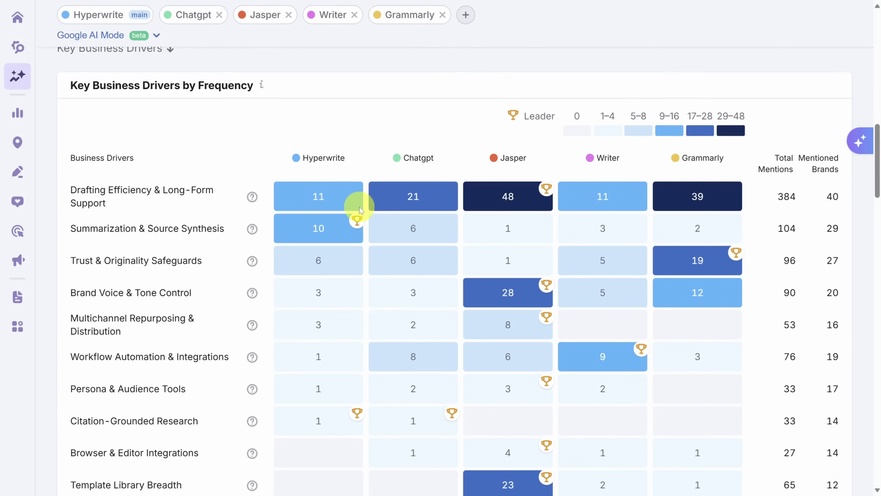
scroll(233, 230, "down", 3)
scroll(217, 241, "down", 6)
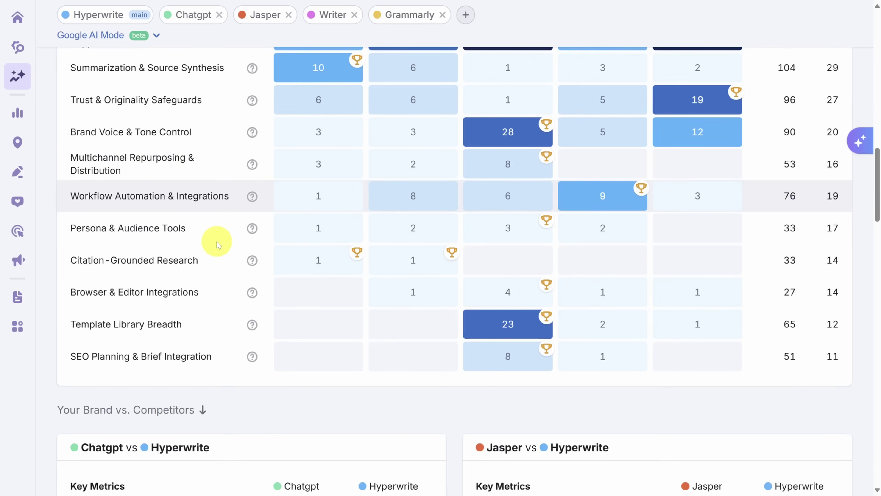
scroll(217, 243, "down", 20)
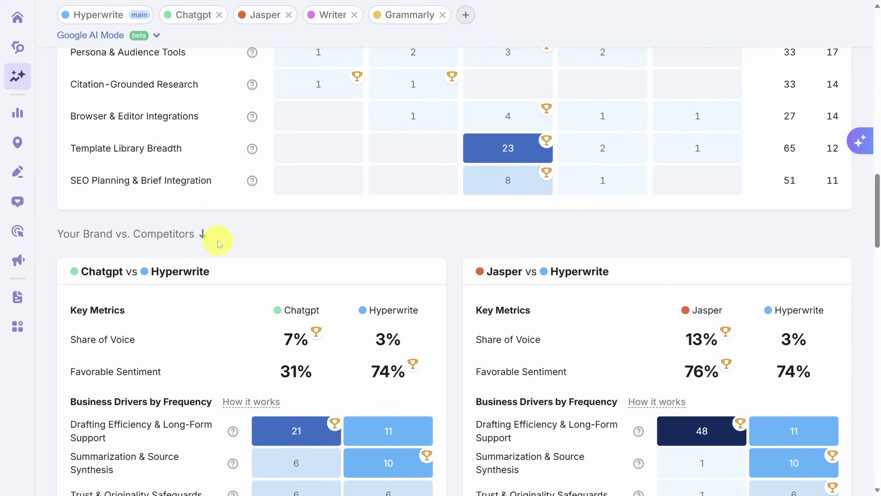
scroll(212, 247, "down", 16)
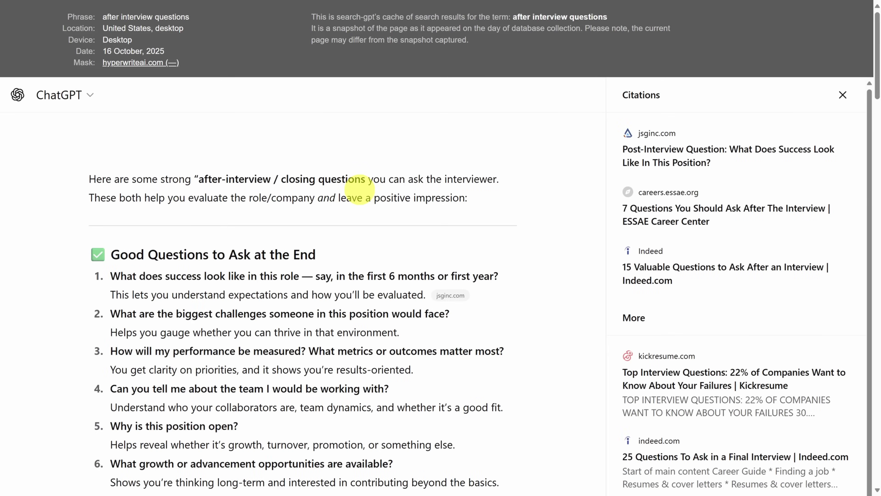
Step: Read ChatGPT's cached after-interview answer and its citations, then open the cited Indeed article
scroll(359, 189, "down", 3)
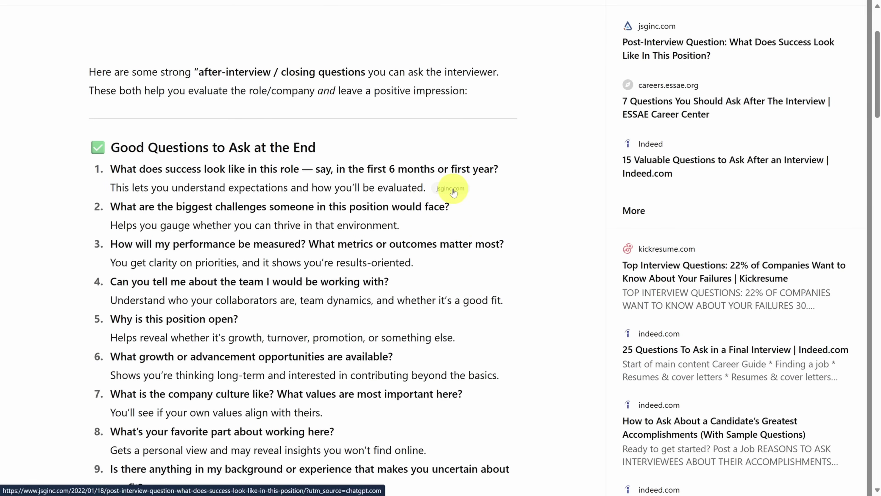
scroll(452, 192, "down", 9)
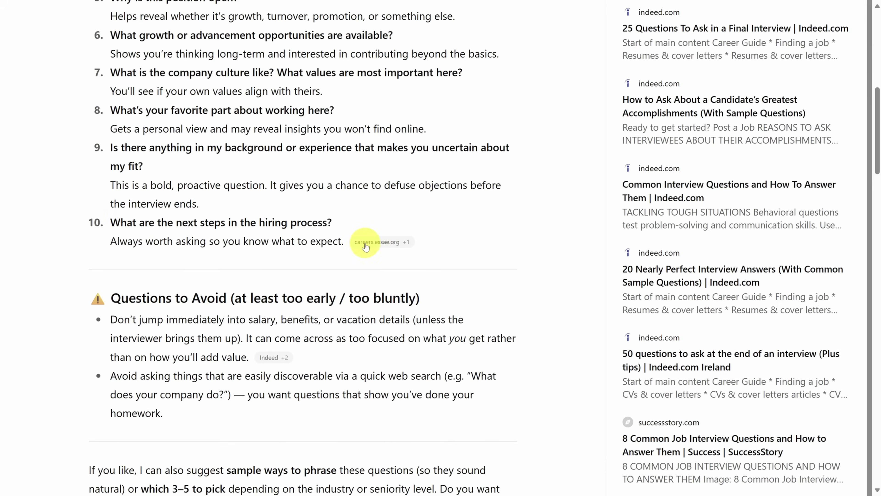
left_click(273, 358)
Step: Read through Indeed's '15 Valuable Questions to Ask After an Interview' article
scroll(273, 363, "down", 10)
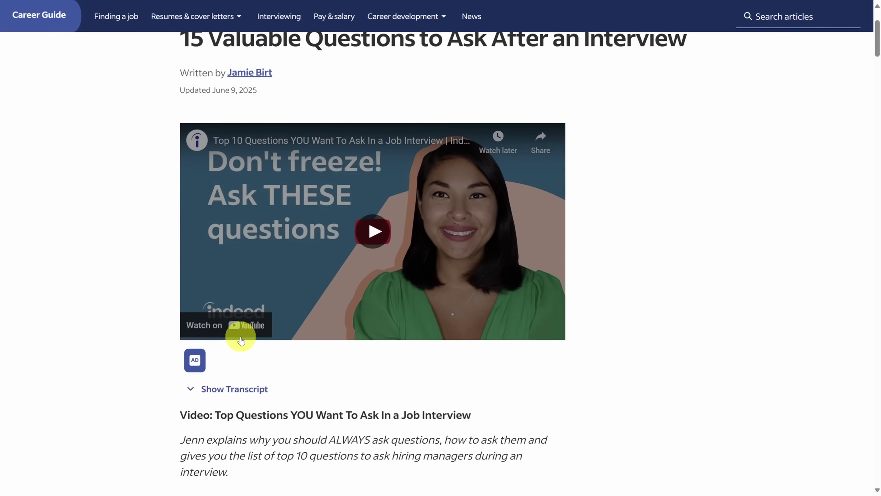
scroll(157, 315, "down", 10)
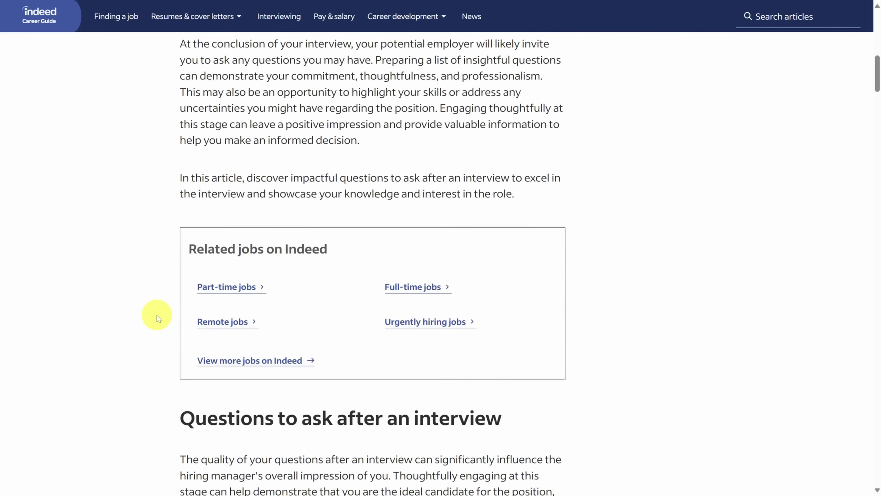
scroll(136, 332, "down", 8)
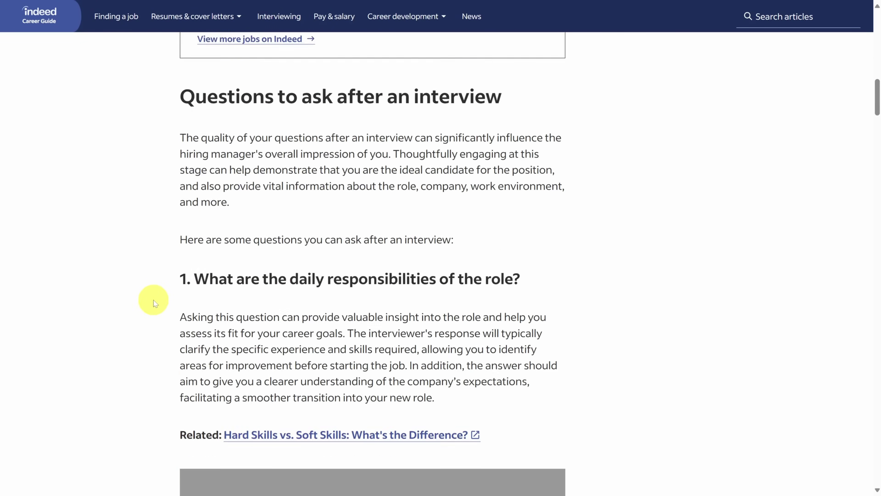
scroll(139, 281, "down", 10)
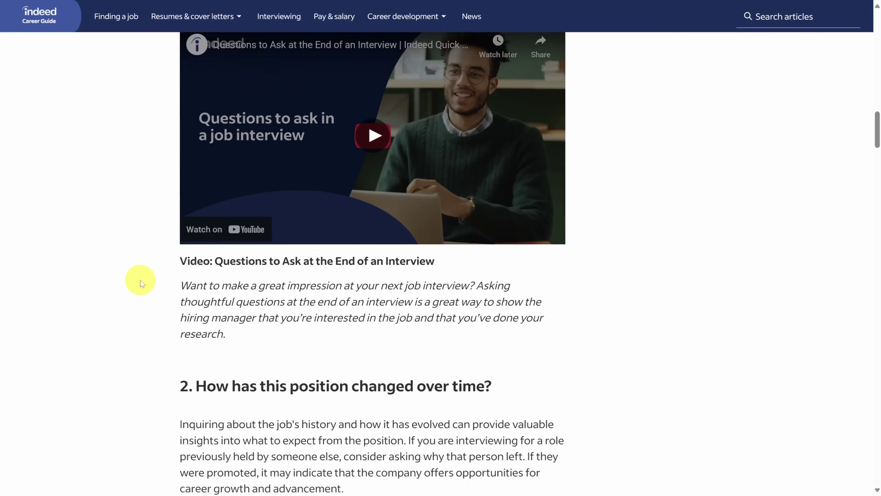
scroll(135, 269, "down", 2)
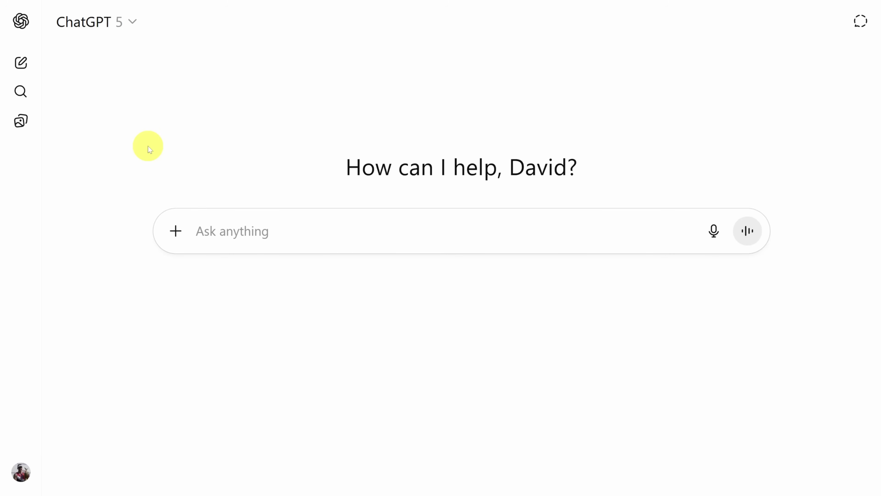
Step: Send ChatGPT the prepared follow-up-questions prompt and scroll its 25 long-tail questions
type("What are 25 example long-tail follow-up questions you'd expect a user to write back to an LLM after they ask \"after interview questions\"")
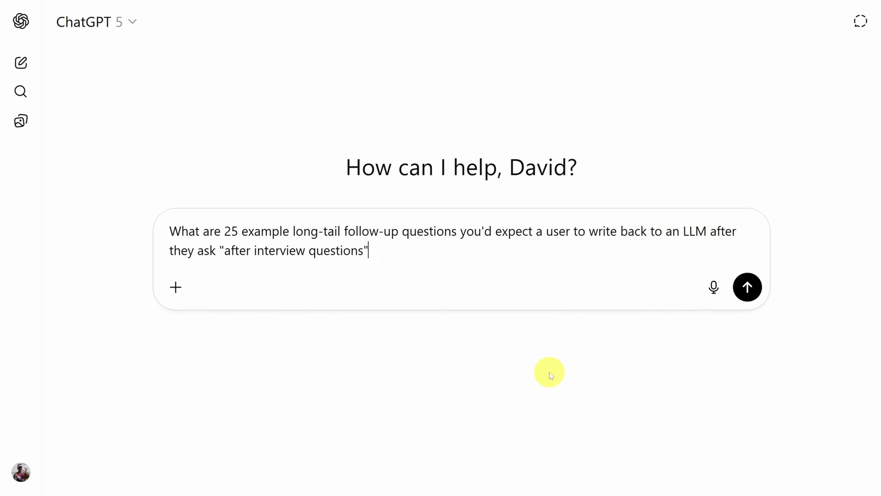
key("Return")
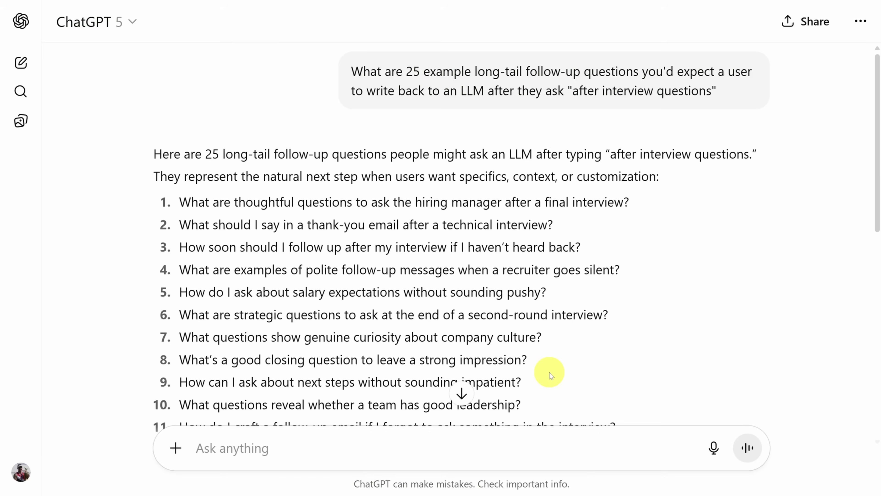
scroll(549, 372, "down", 6)
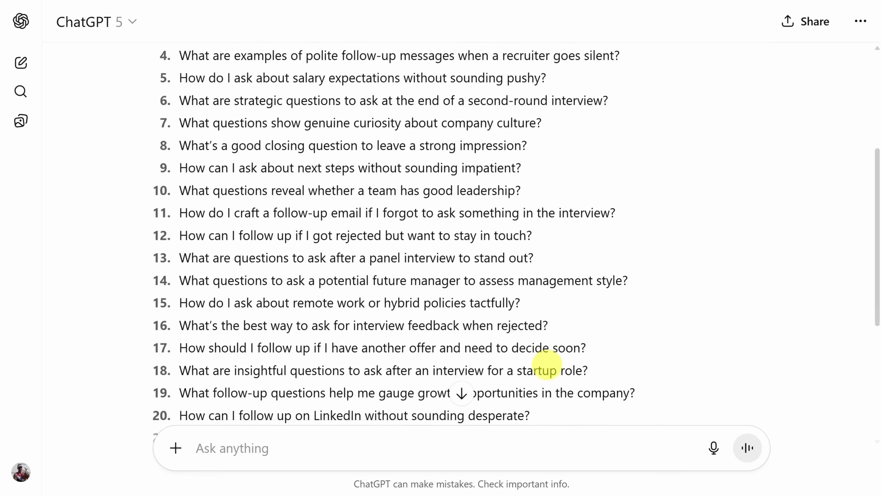
scroll(546, 361, "down", 5)
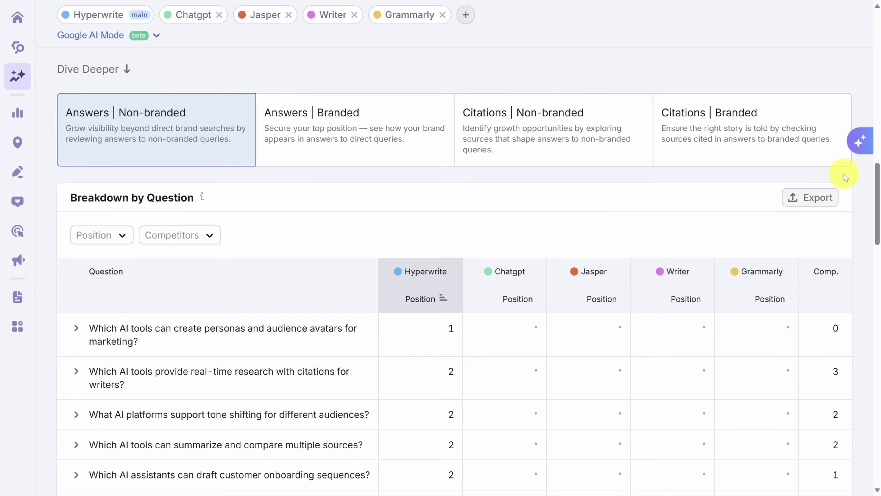
Step: Show the Citations | Non-branded cited domains table, led by linkedin.com and quillbot.com
mouse_move(18, 76)
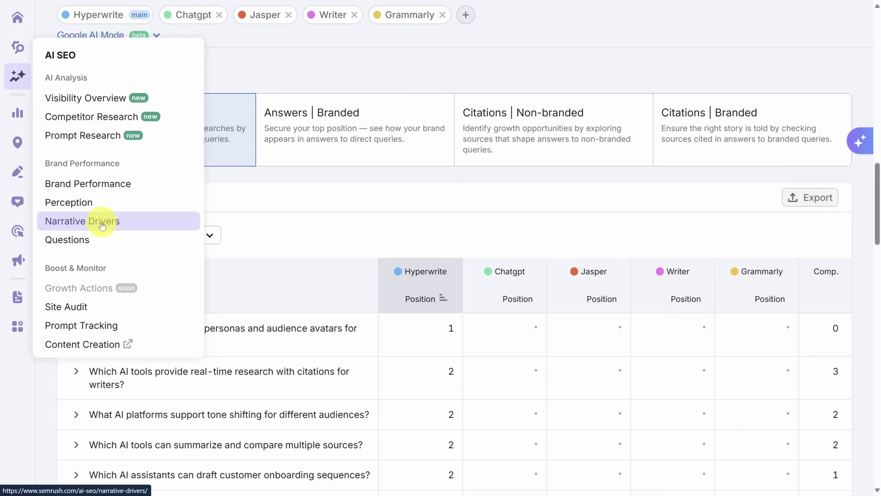
left_click(541, 135)
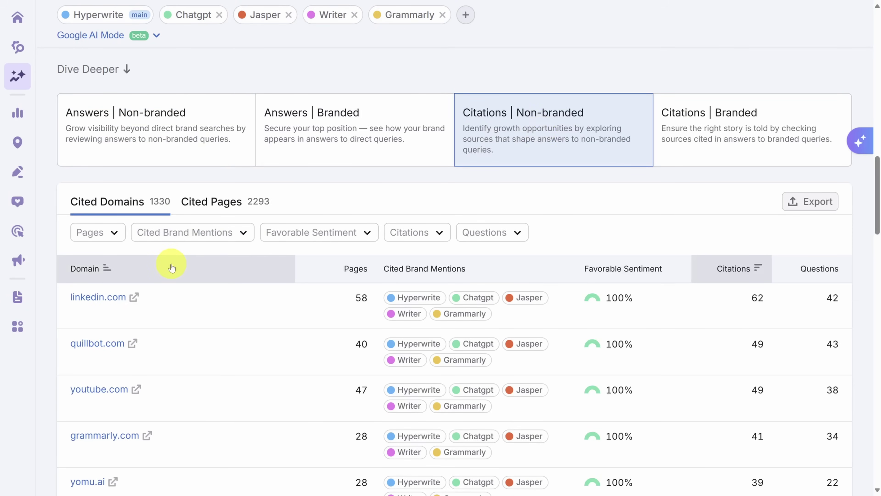
scroll(172, 269, "down", 3)
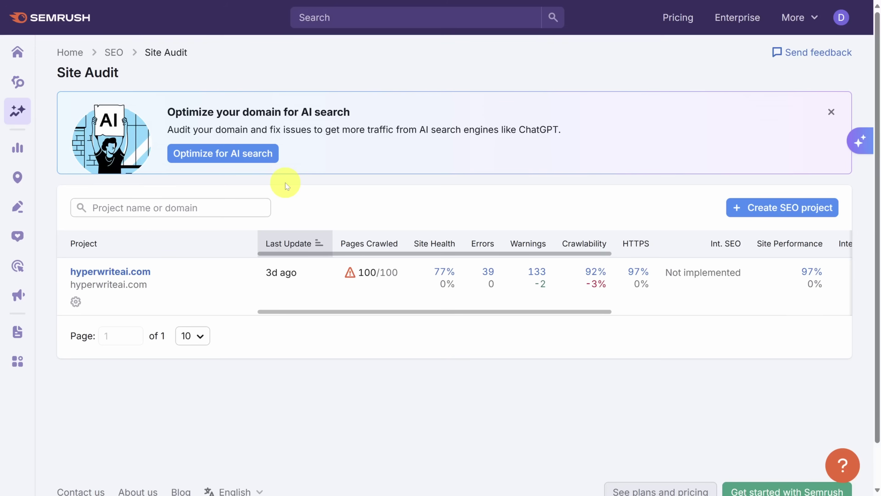
Step: Open the Site Audit report for the hyperwriteai.com project
mouse_move(18, 112)
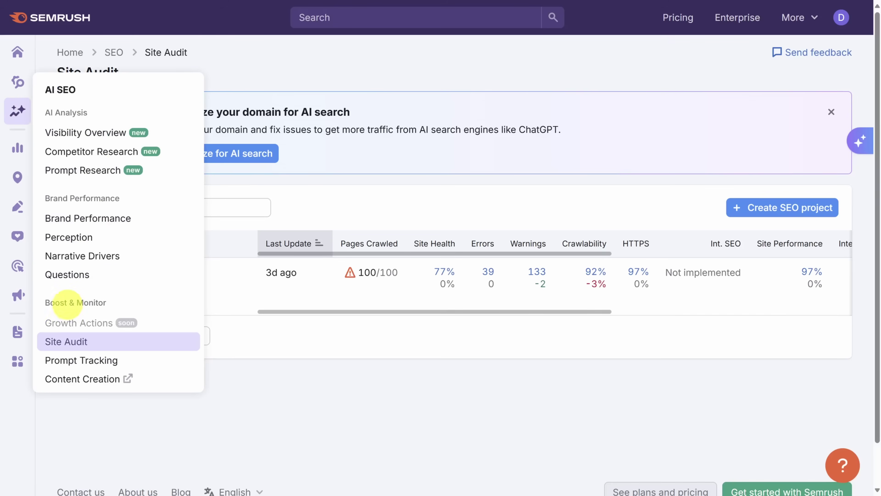
left_click(71, 341)
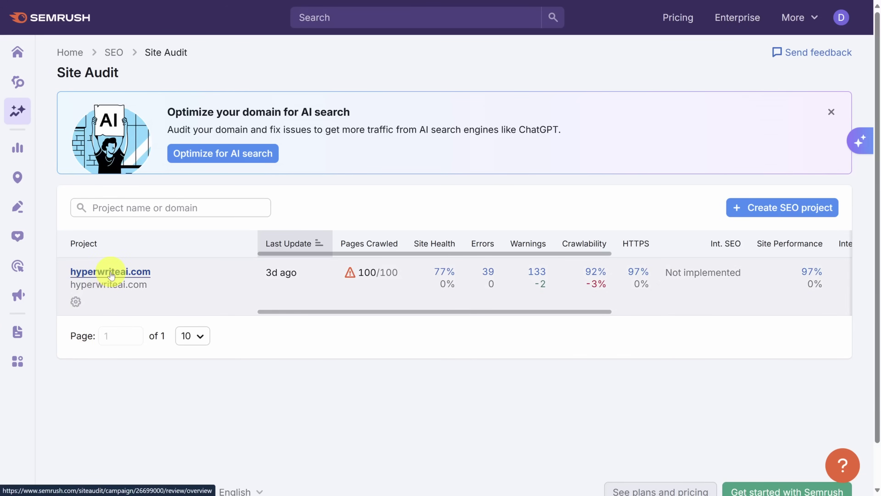
left_click(111, 272)
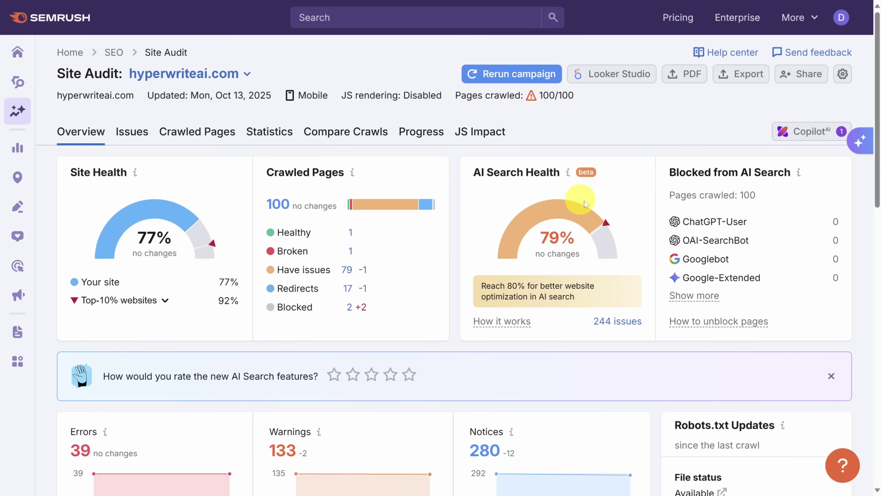
Step: List the 244 AI Search issues and read fix notes for missing anchor text and content optimization
left_click(623, 328)
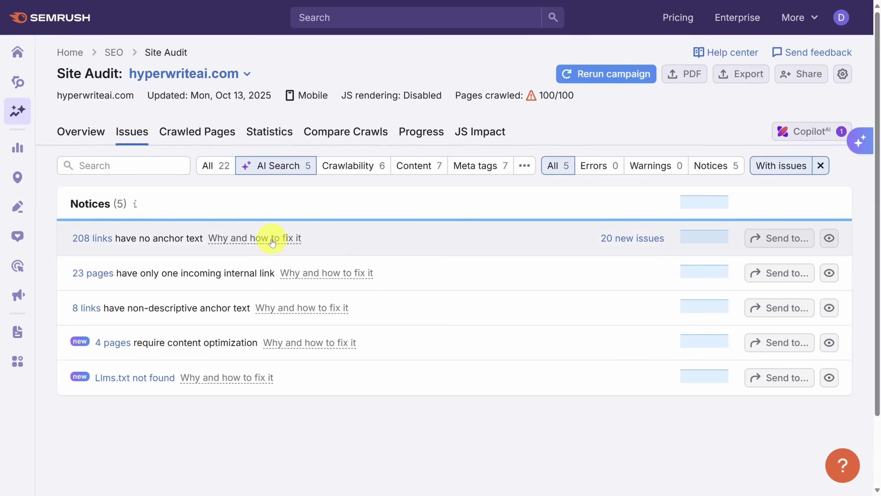
left_click(272, 242)
scroll(273, 242, "down", 1)
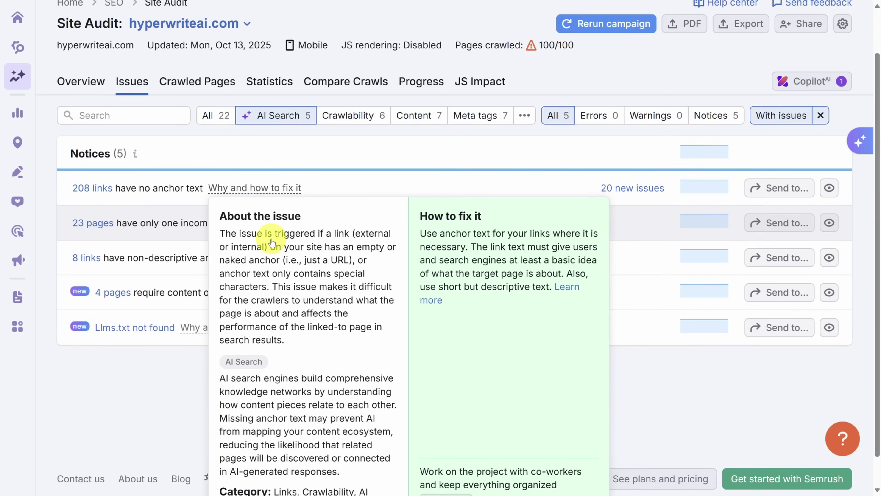
left_click(150, 381)
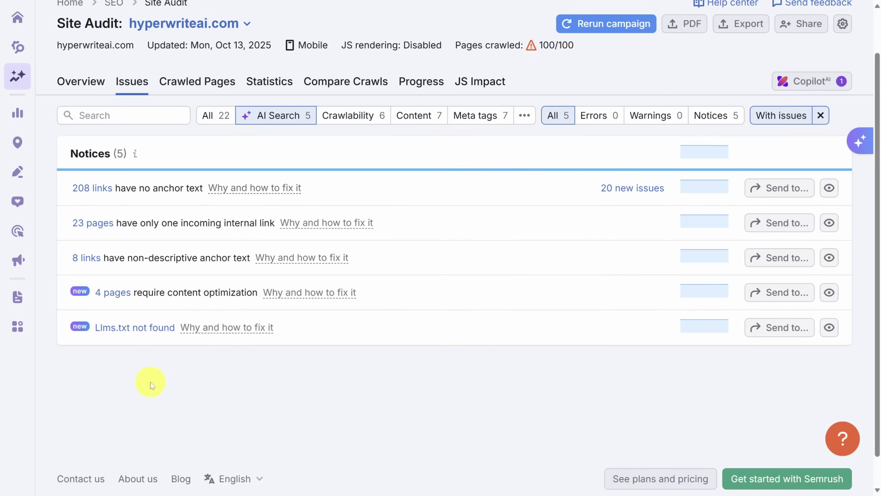
scroll(150, 381, "down", 1)
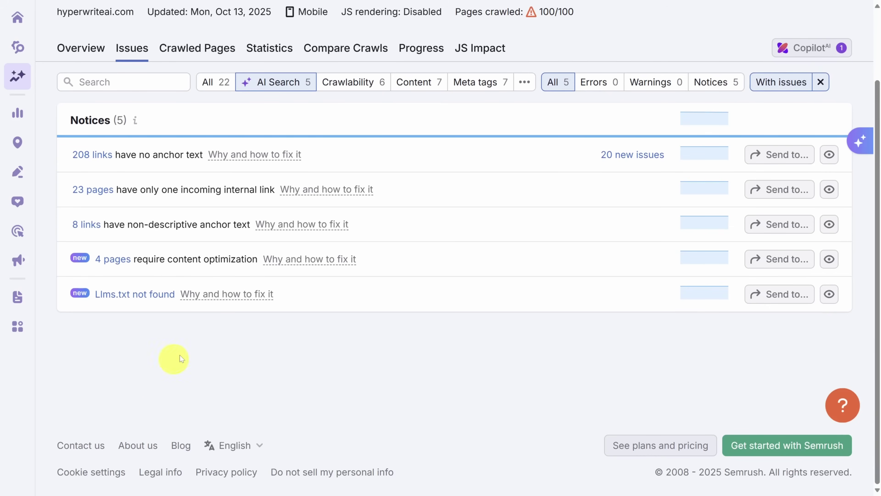
left_click(295, 267)
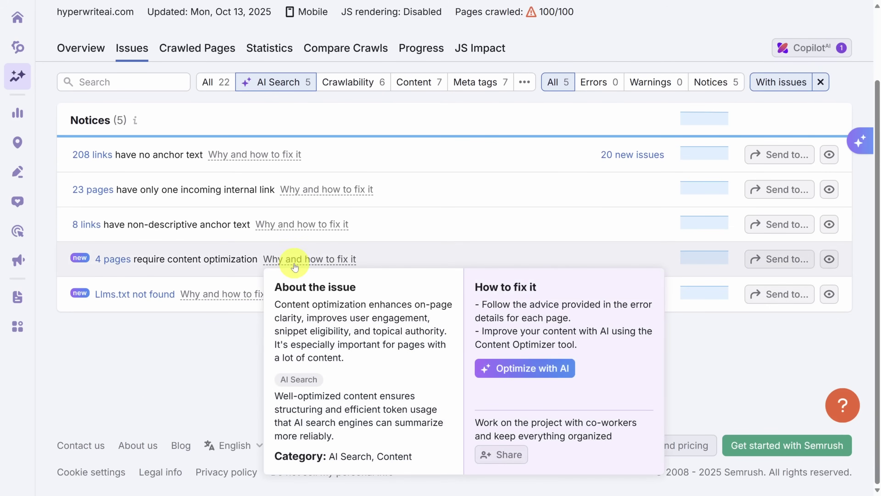